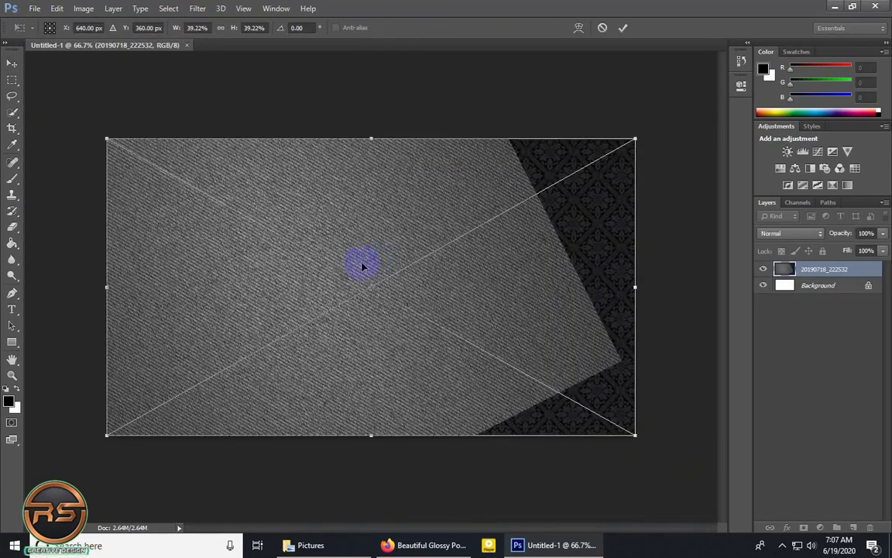
Commit the placed texture image and set up the Ellipse tool with a grey fill and no stroke.
click(624, 29)
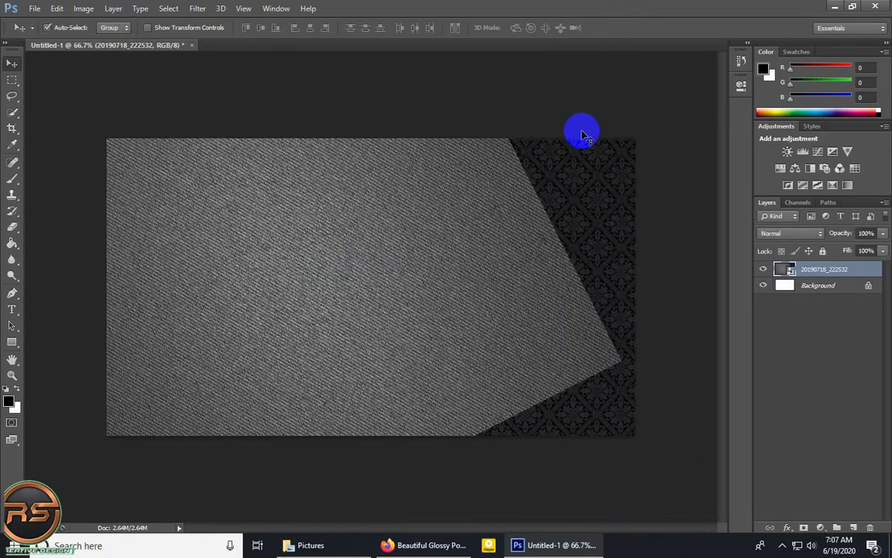
click(12, 343)
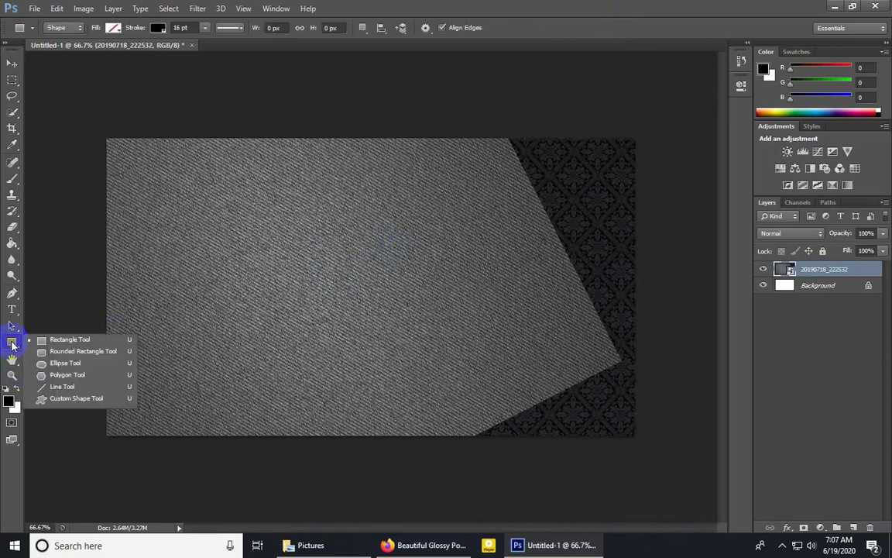
click(80, 371)
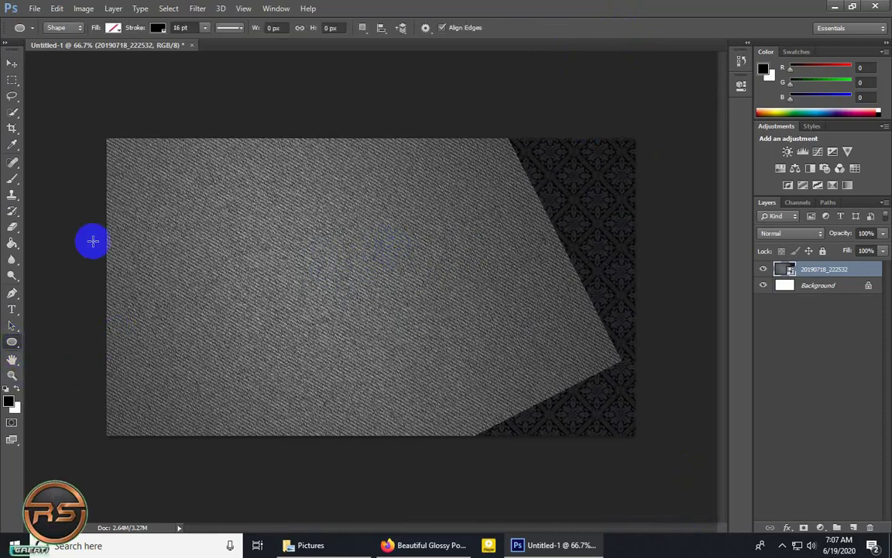
click(113, 27)
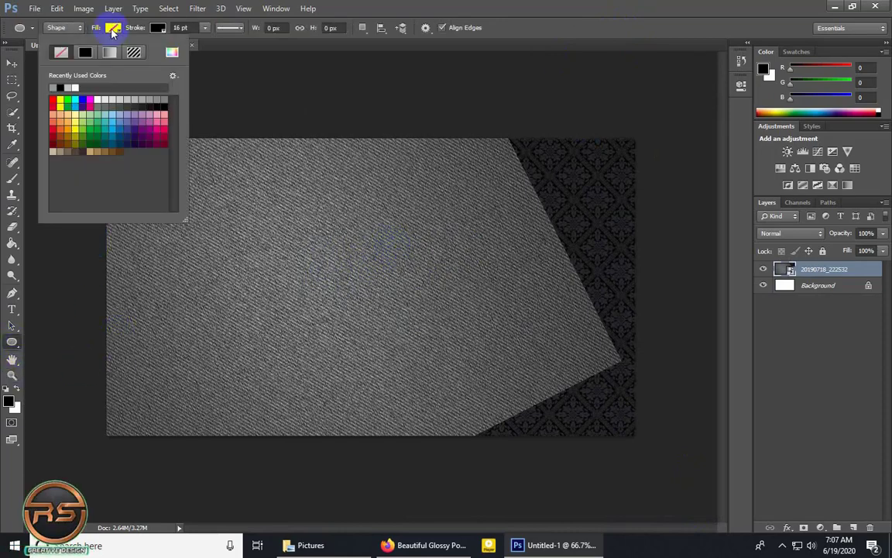
click(165, 100)
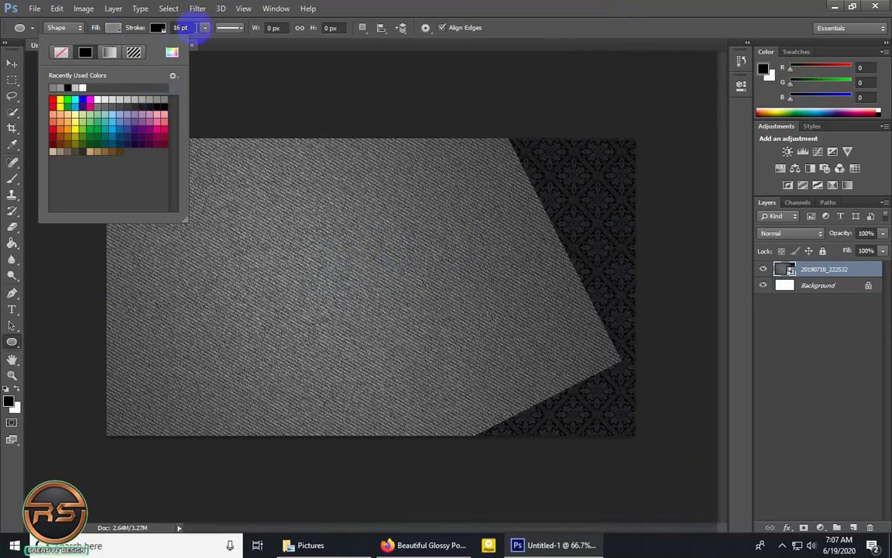
click(157, 28)
click(105, 52)
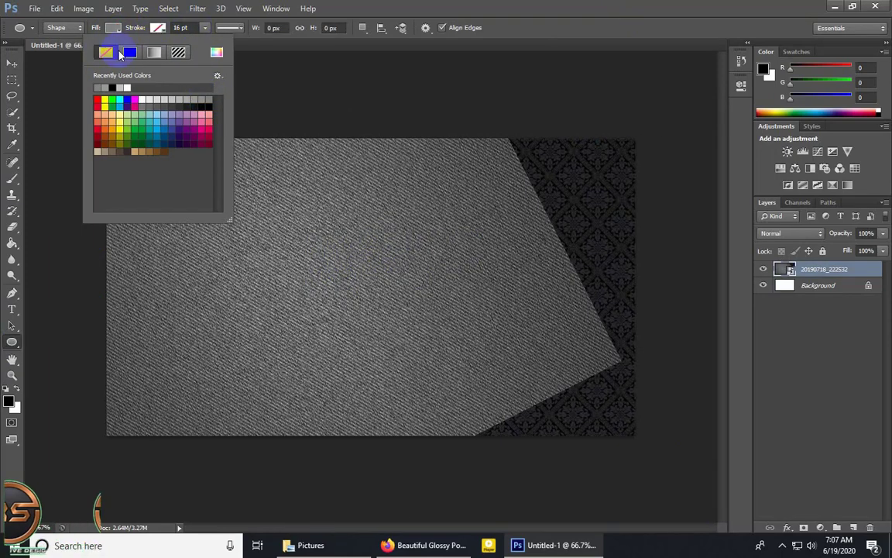
Create a 580 x 580 px circle from its center near the middle of the canvas and name its layer "outar ring".
click(275, 27)
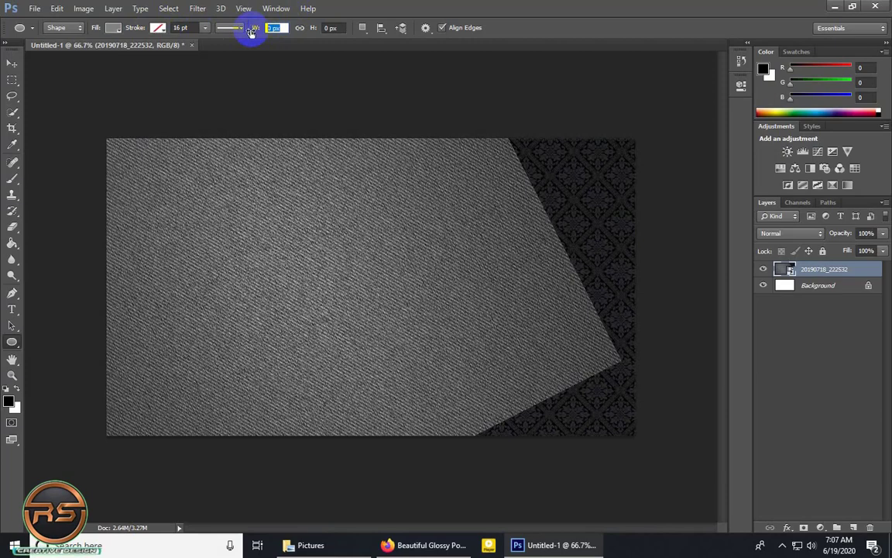
text(580)
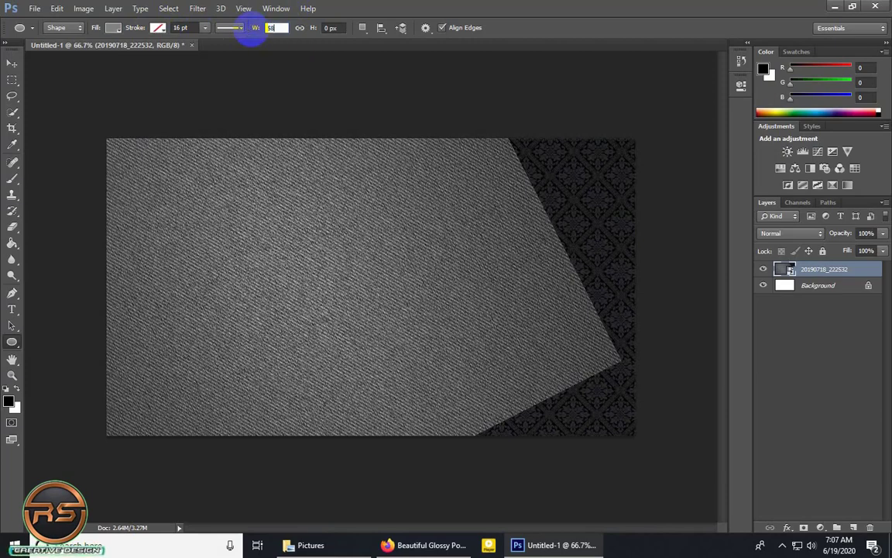
click(301, 28)
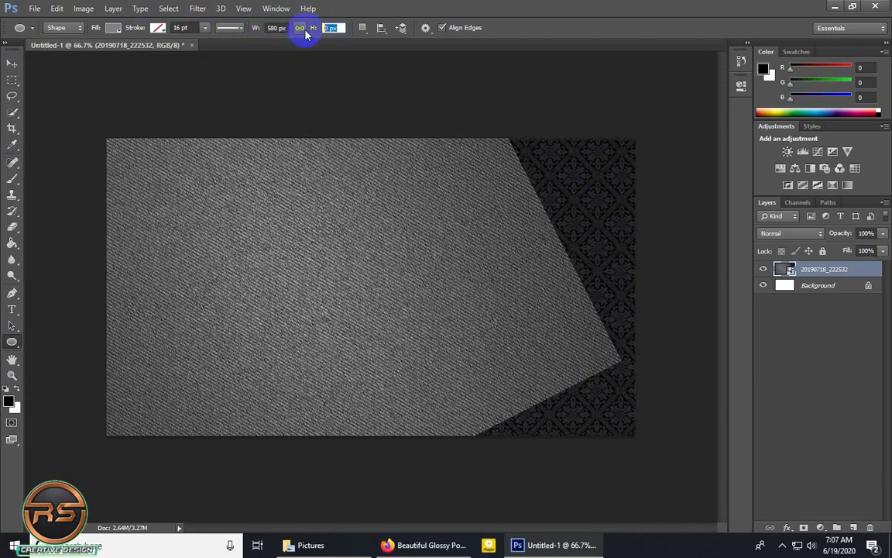
click(302, 29)
click(351, 279)
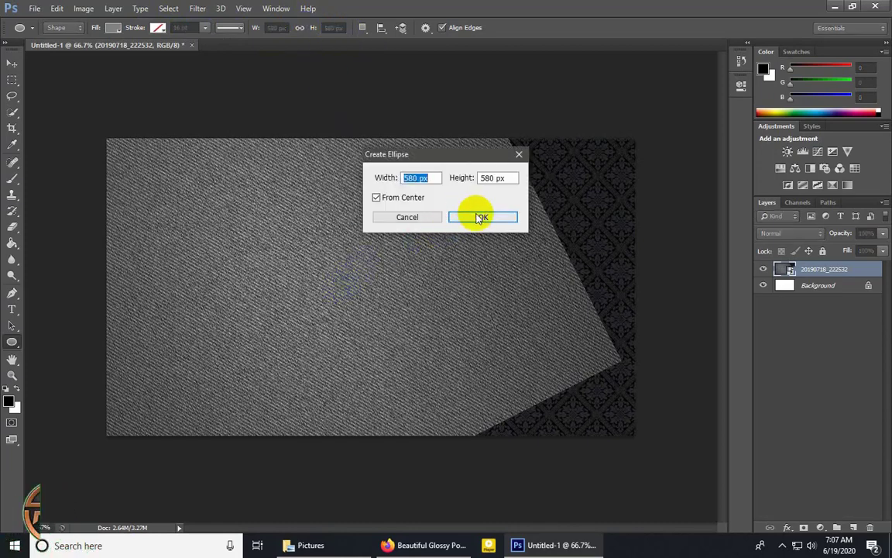
click(482, 217)
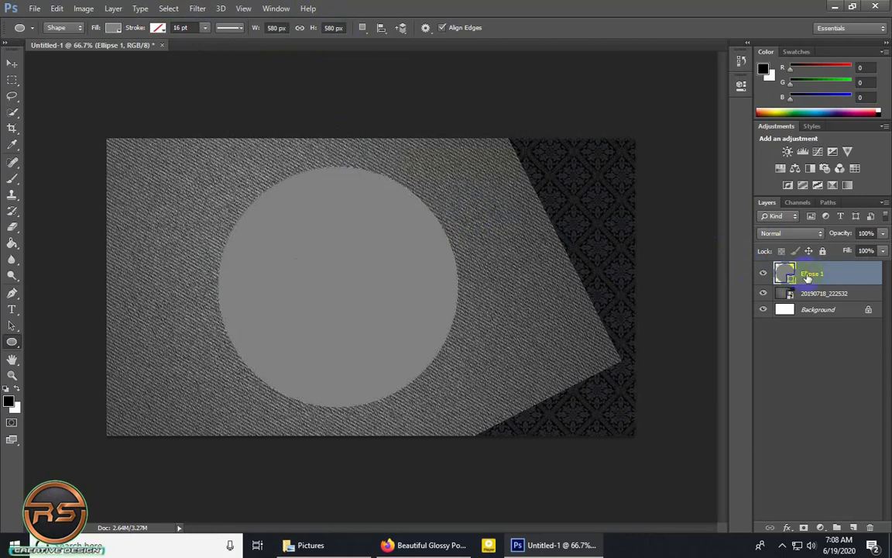
text(outar rign)
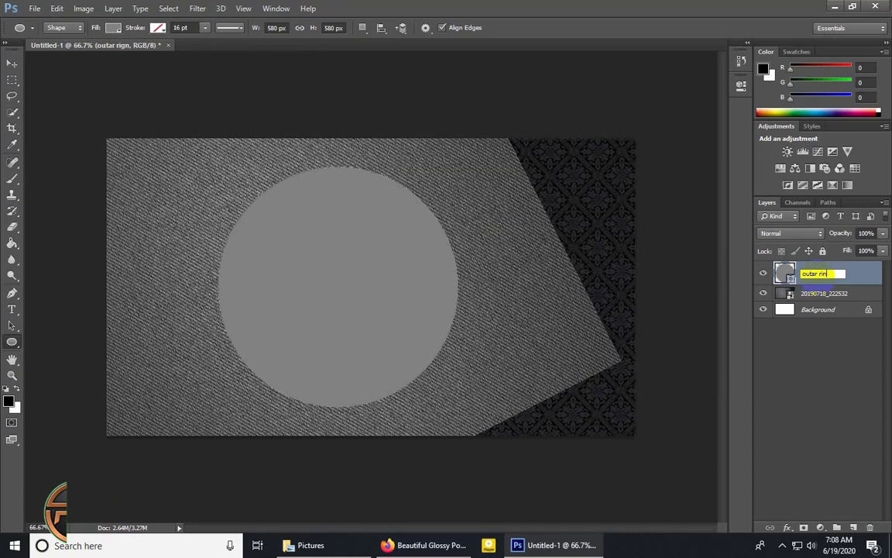
key(Return)
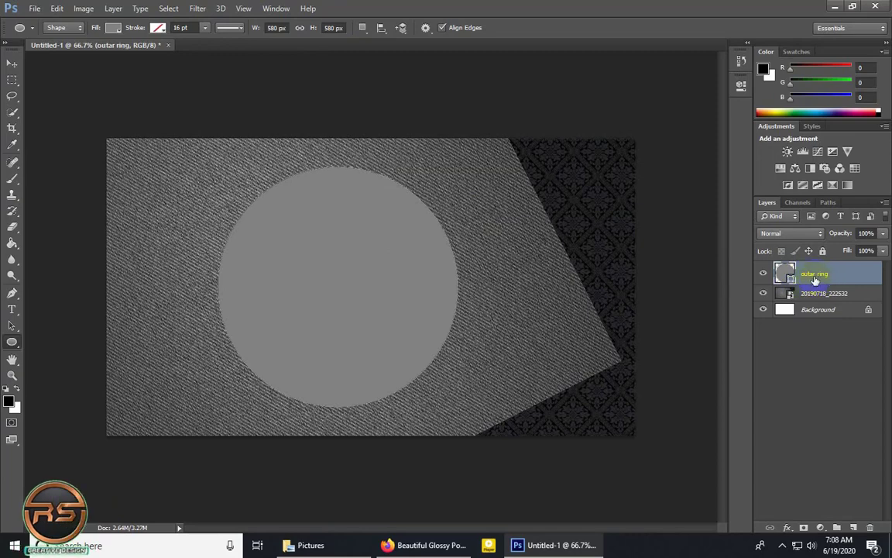
Add a Gradient Overlay to the outar ring layer and set the gradient's starting color stop to #ededed.
click(788, 528)
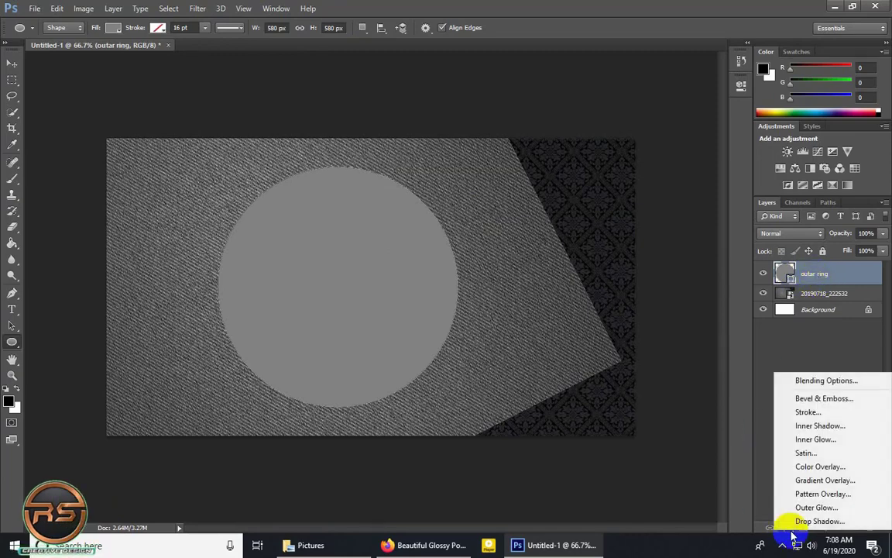
click(818, 481)
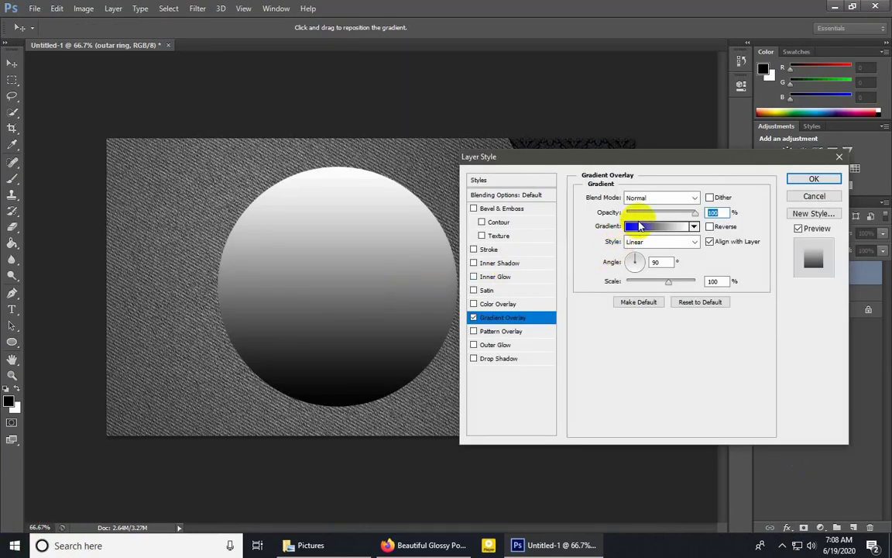
click(633, 227)
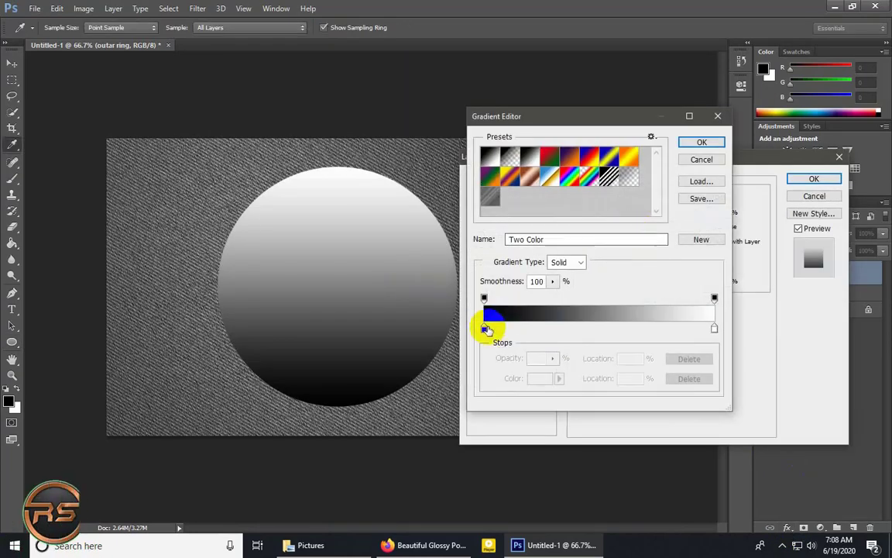
click(484, 331)
click(538, 379)
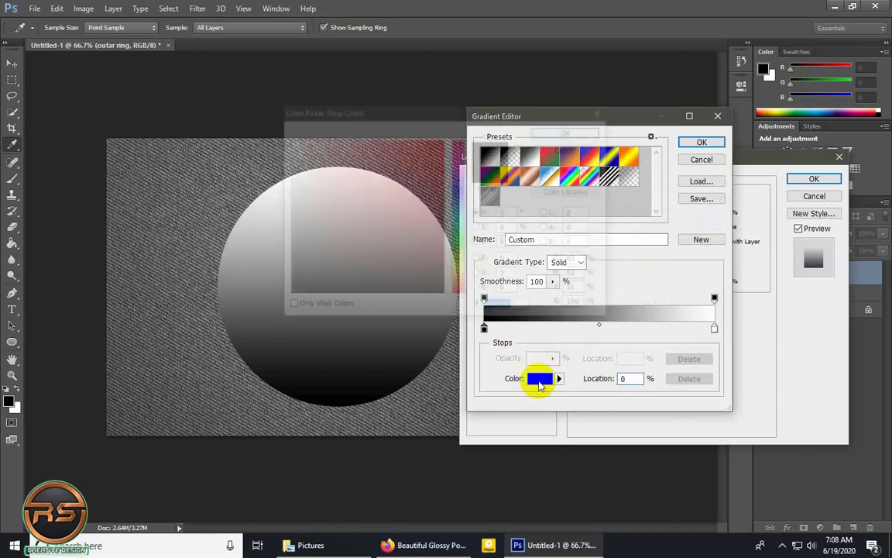
click(290, 155)
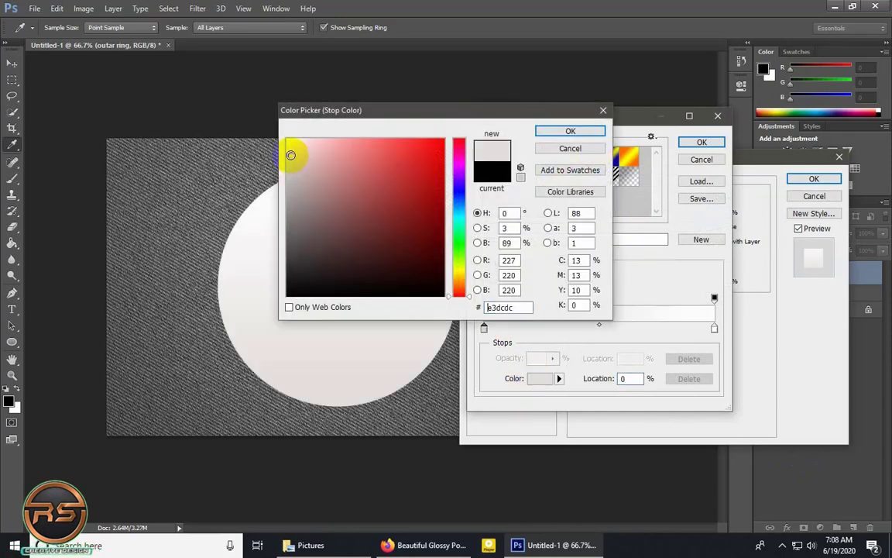
click(288, 150)
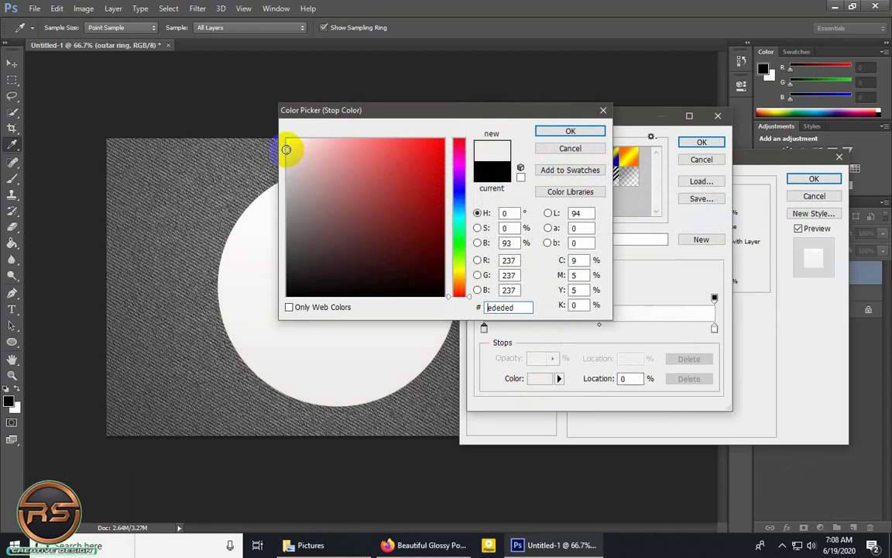
click(571, 131)
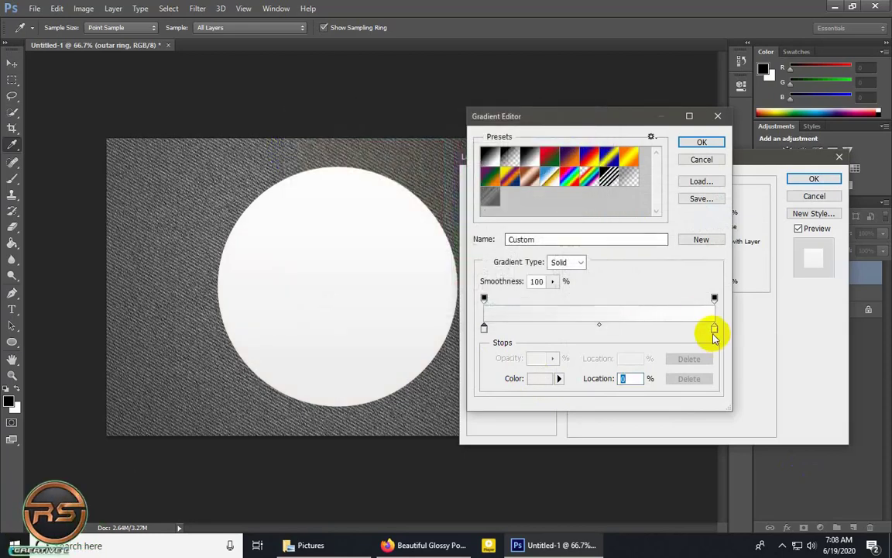
Set the gradient's end color stop to #101010, then reverse the gradient and apply the layer style.
click(714, 329)
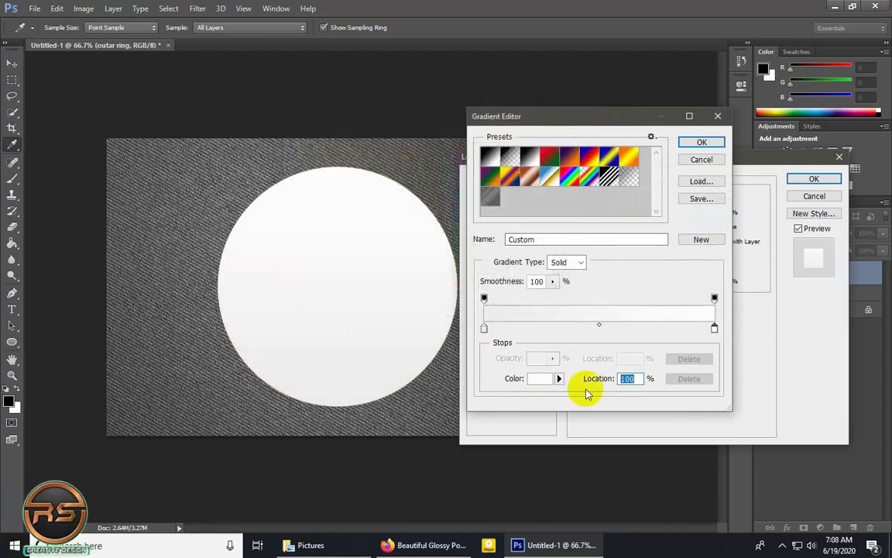
click(543, 380)
click(290, 284)
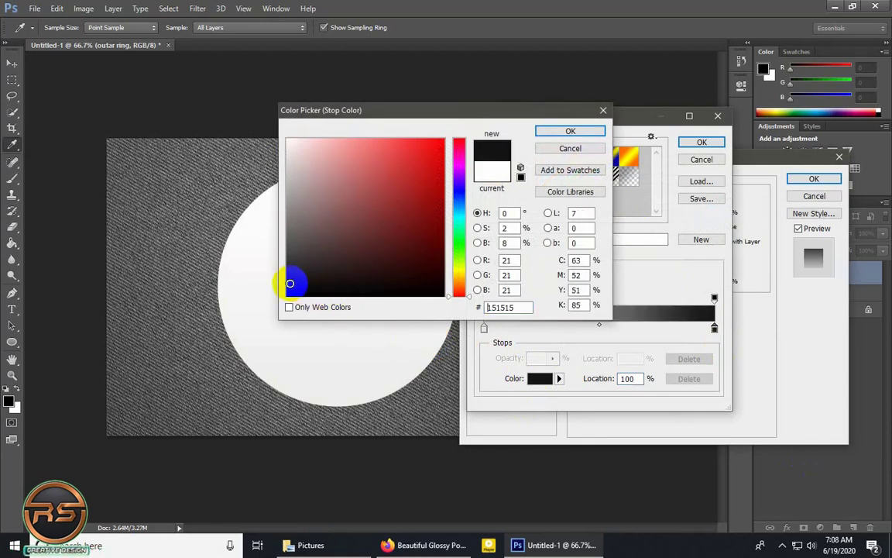
click(289, 282)
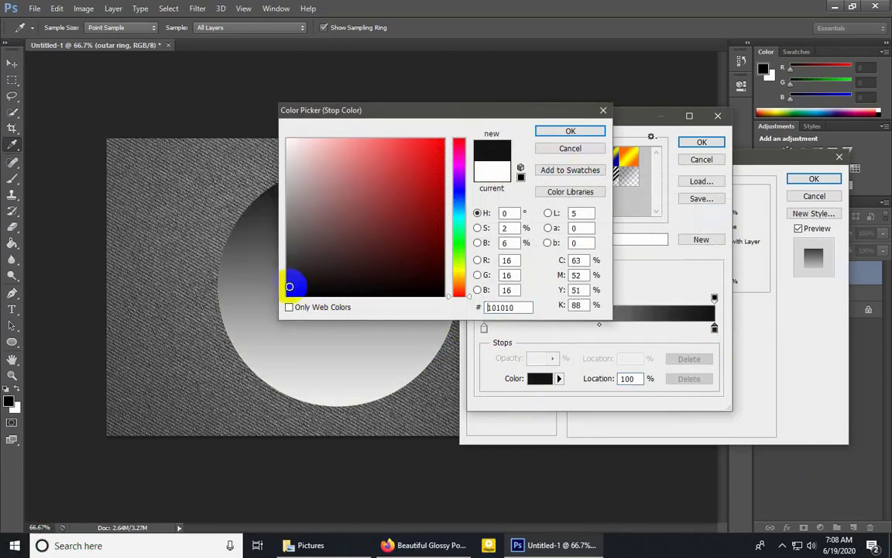
click(570, 131)
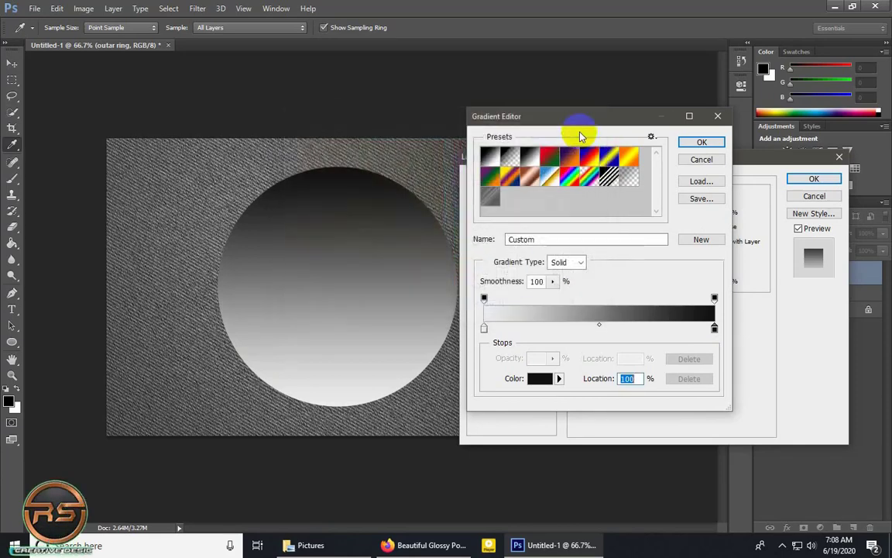
click(711, 330)
click(699, 142)
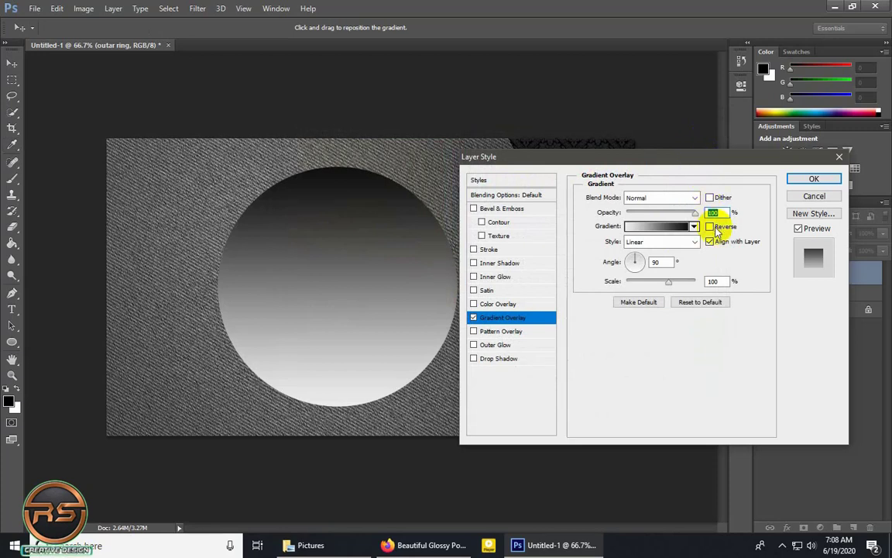
click(710, 227)
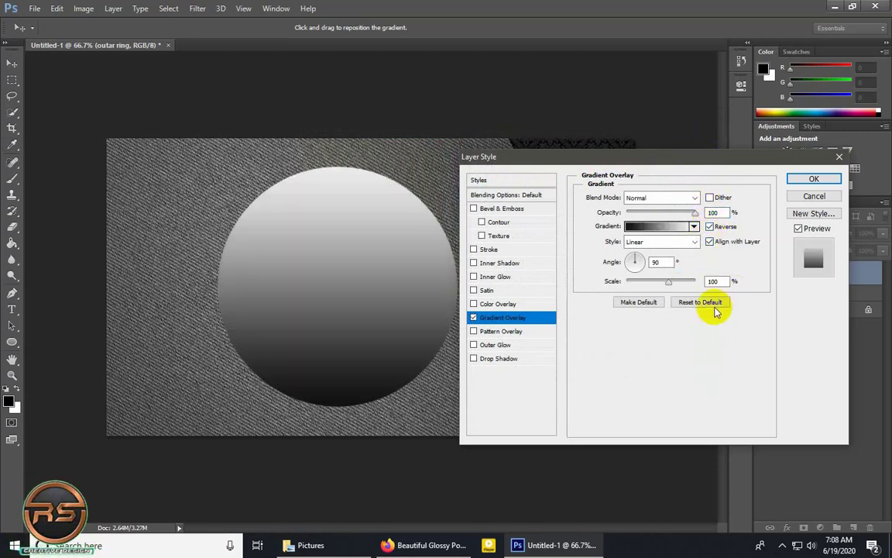
click(809, 180)
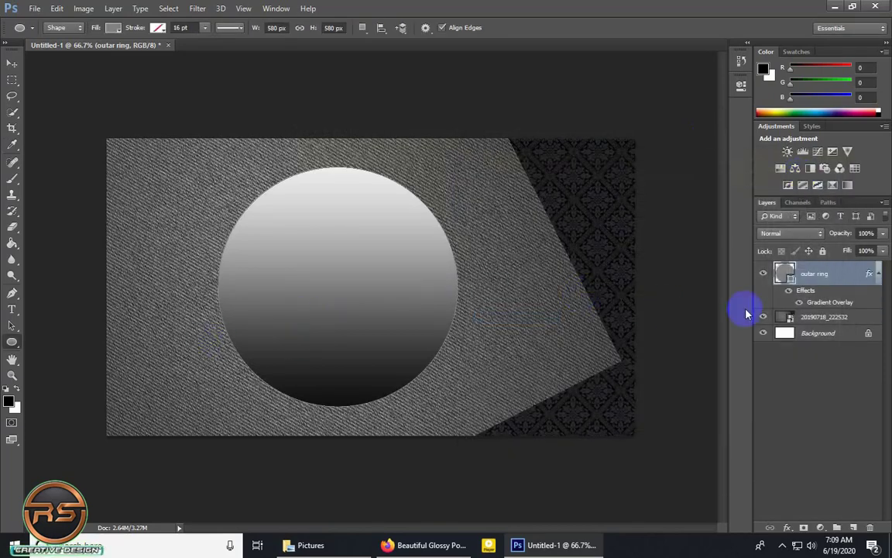
Duplicate the outar ring layer and name the copy "inner ring".
key(ctrl+j)
double_click(823, 276)
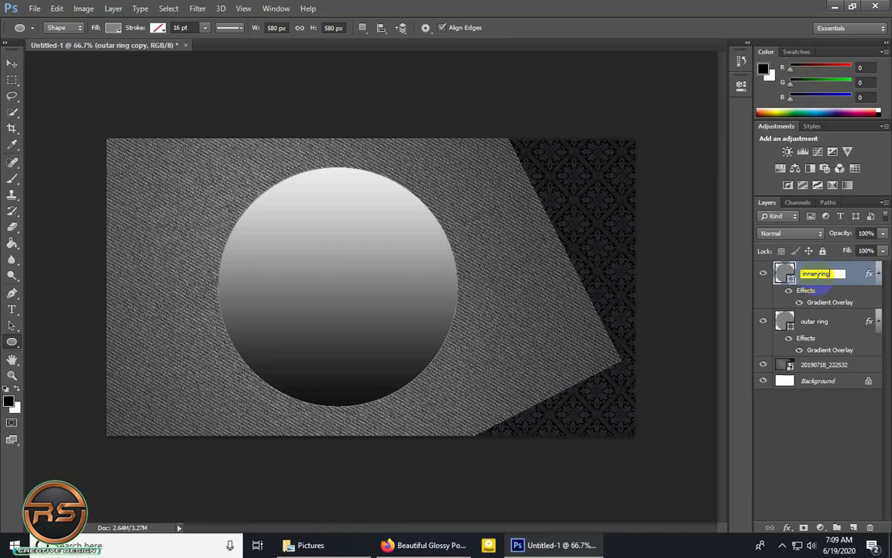
key(Return)
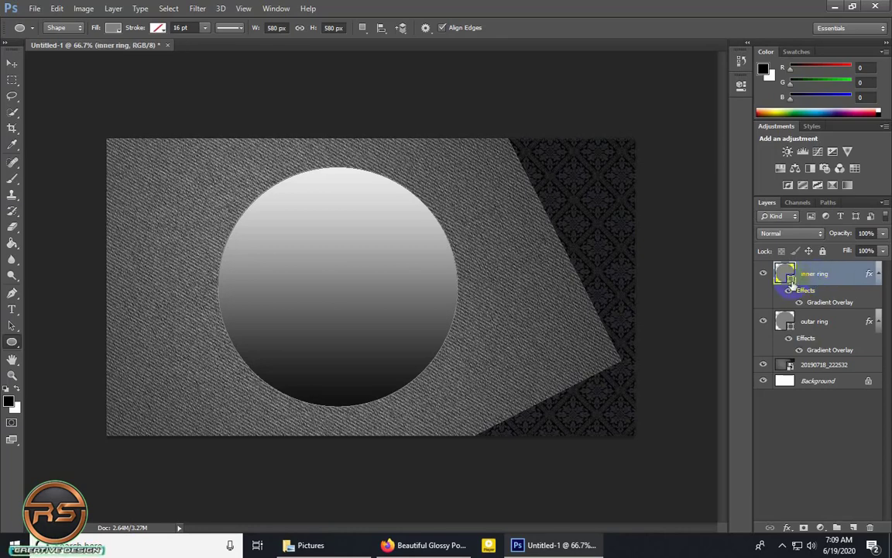
Scale the inner ring proportionally about its center to about 89.66% with Free Transform Path.
click(57, 9)
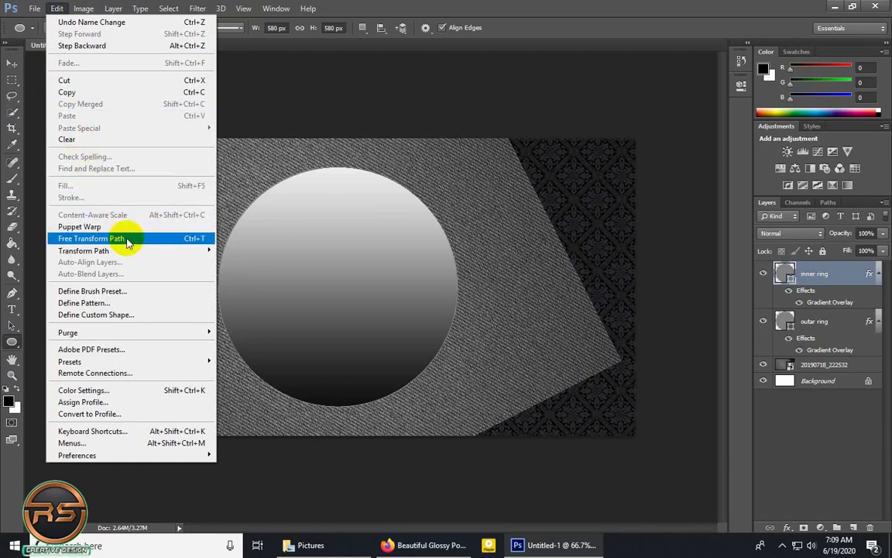
click(128, 241)
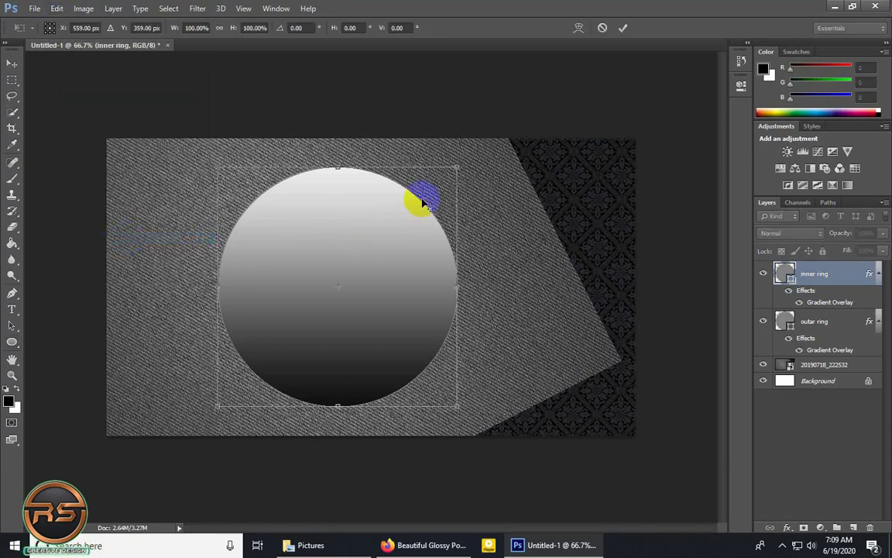
drag(458, 167, 442, 179)
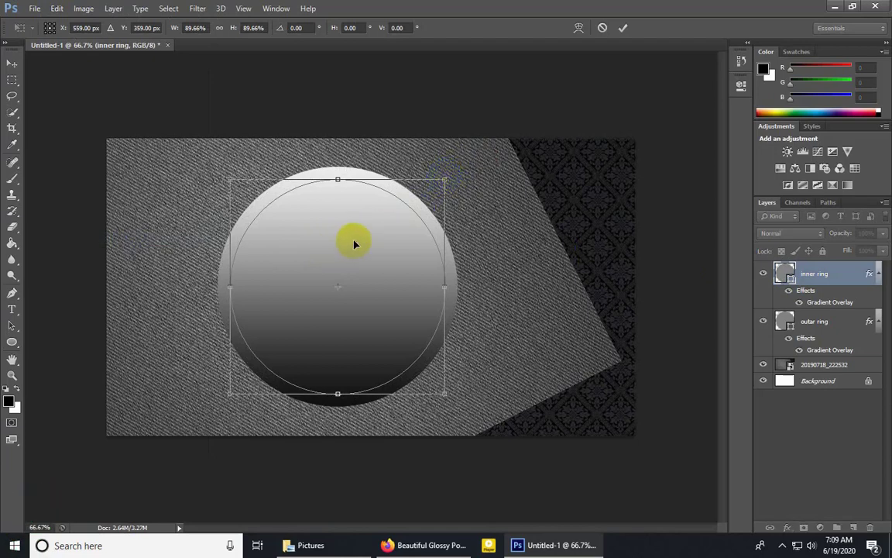
click(623, 28)
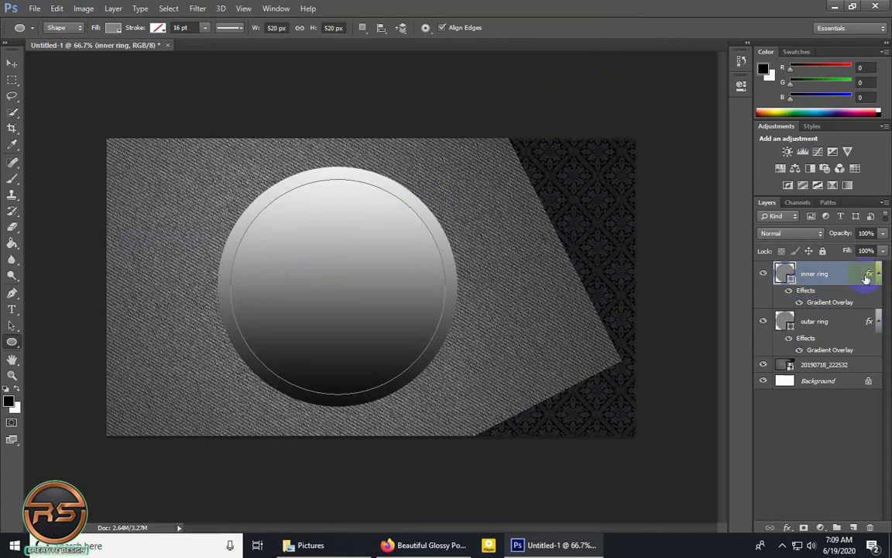
Turn off Reverse in the inner ring layer's Gradient Overlay and apply the layer style.
double_click(866, 277)
click(505, 318)
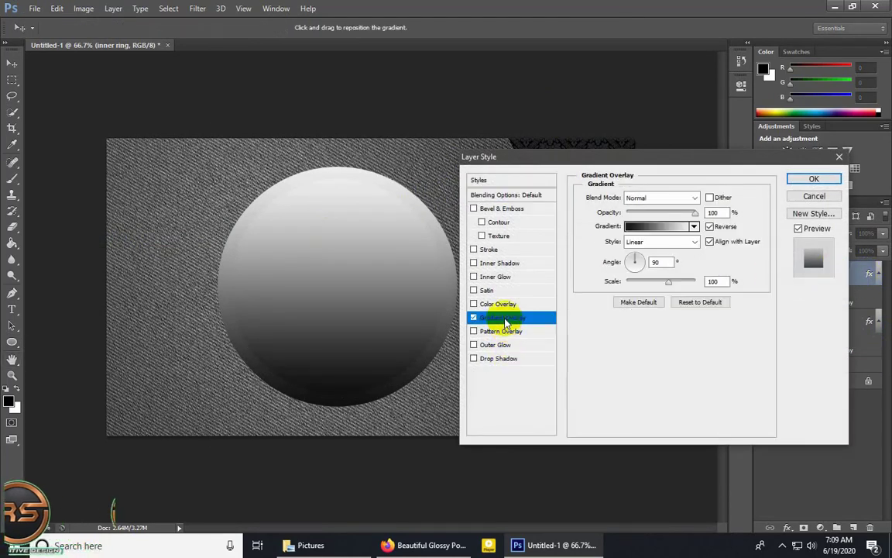
click(710, 227)
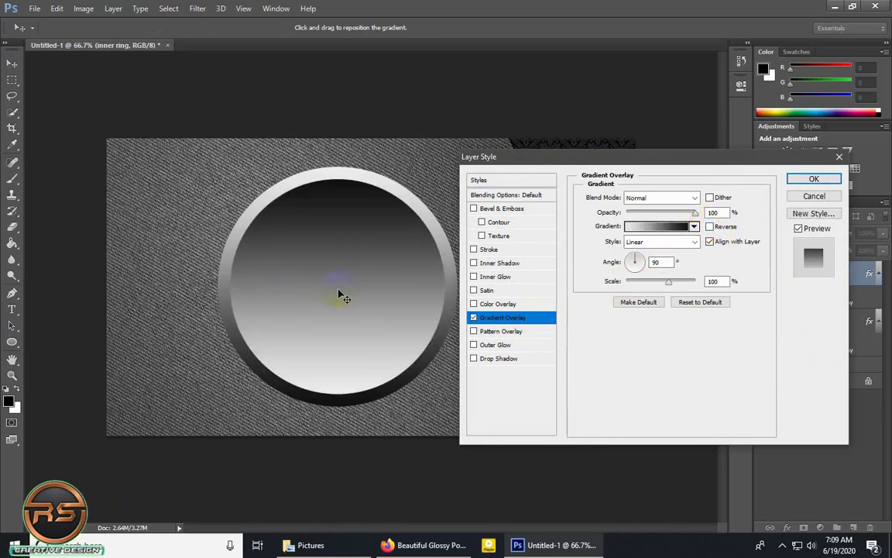
click(814, 179)
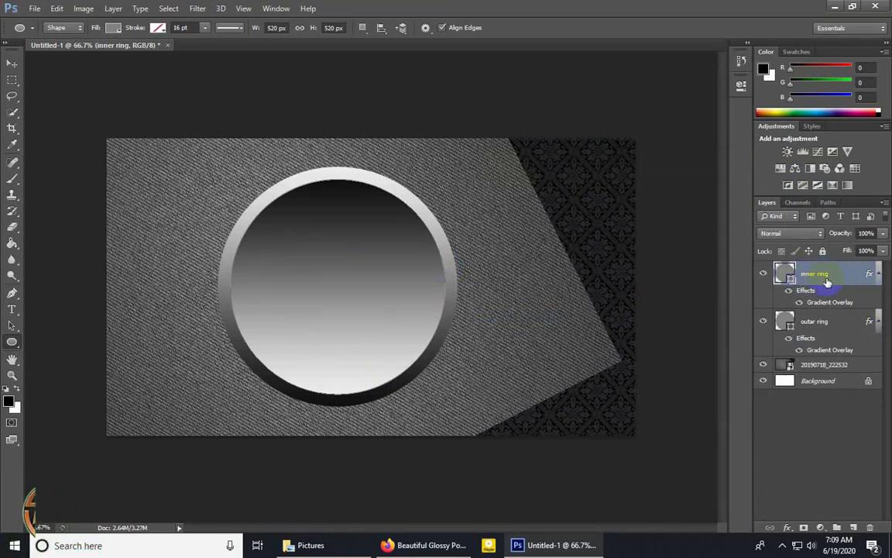
Duplicate the inner ring layer, strip the copy of its layer effects and name it "soild inner".
key(ctrl+j)
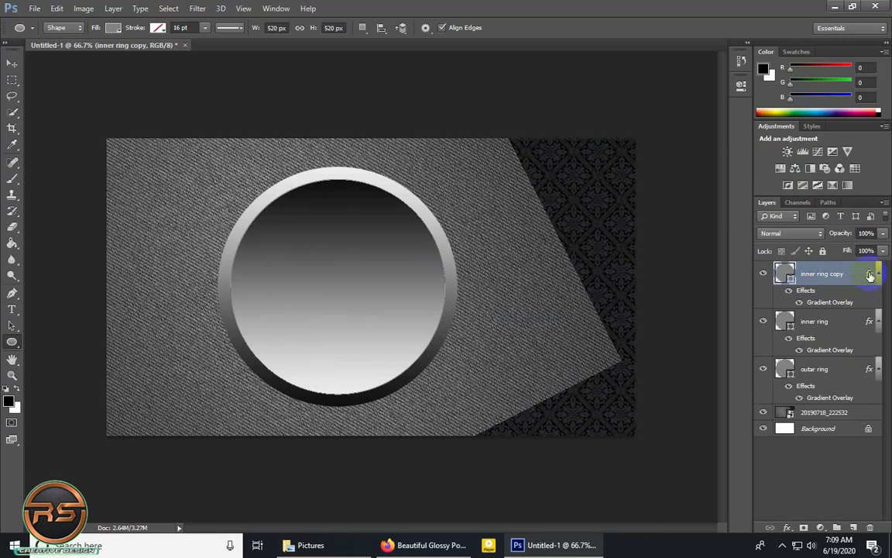
drag(870, 275, 870, 530)
click(808, 286)
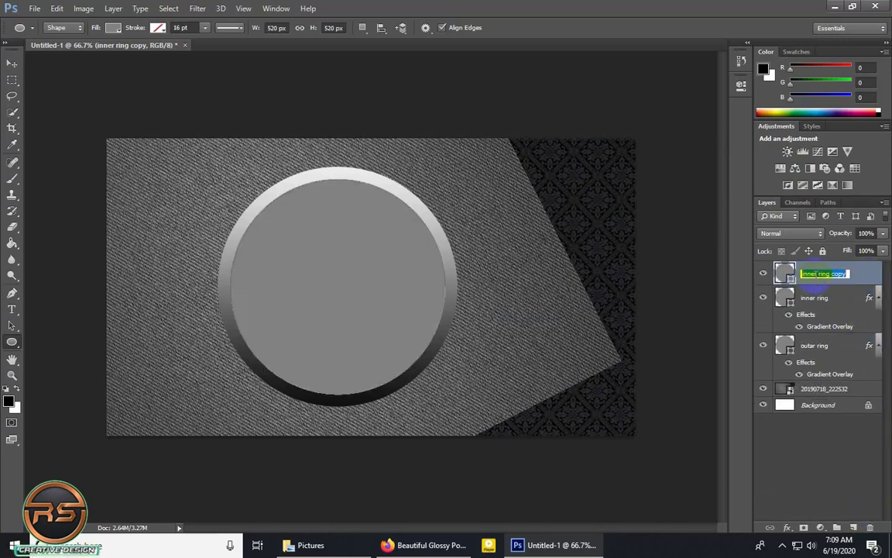
text(sc)
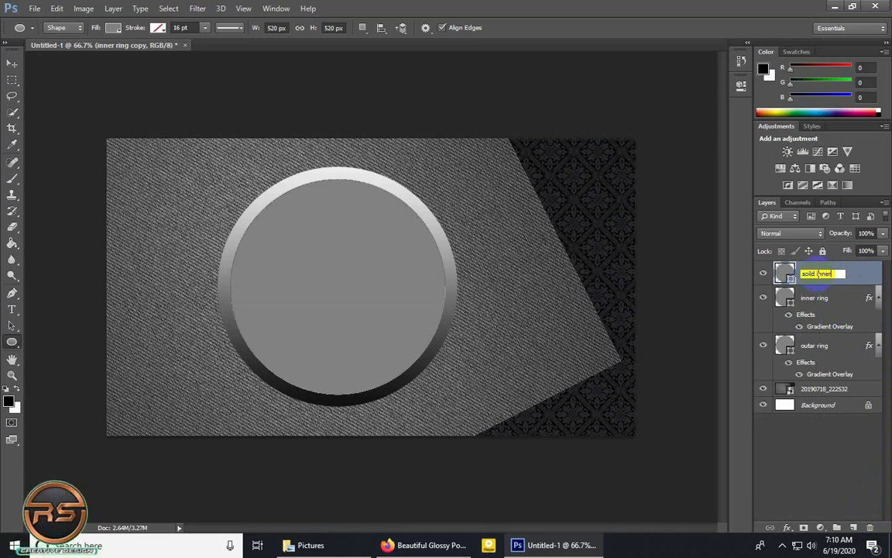
key(Return)
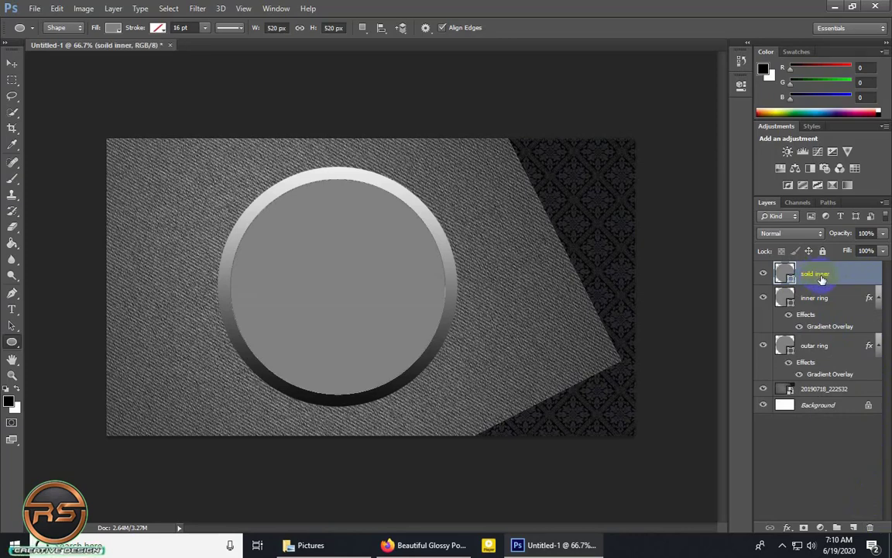
Scale the soild inner circle proportionally about its center to about 97.12% with Free Transform Path.
click(52, 9)
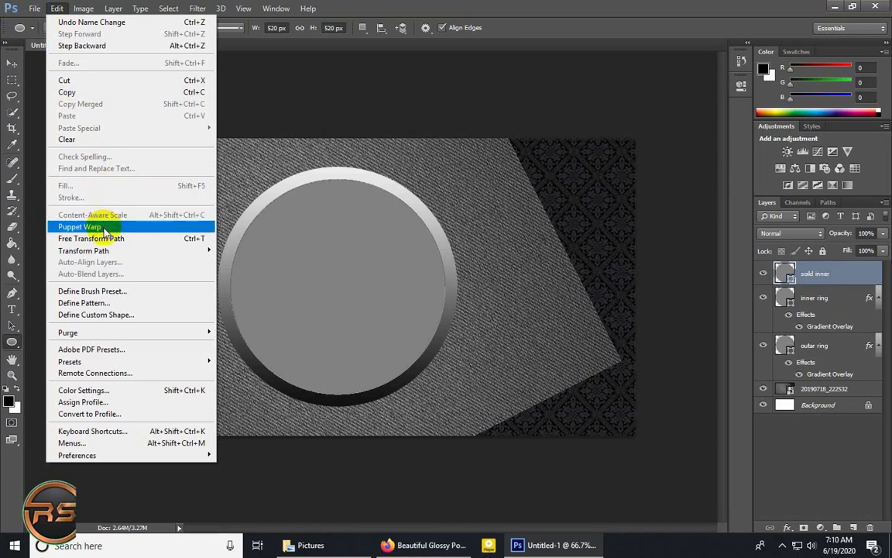
click(91, 238)
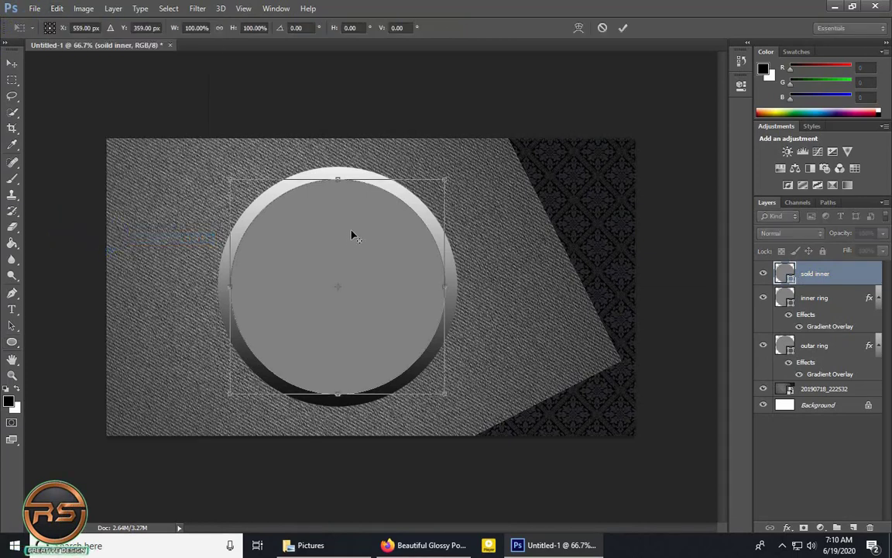
click(435, 177)
drag(446, 180, 442, 184)
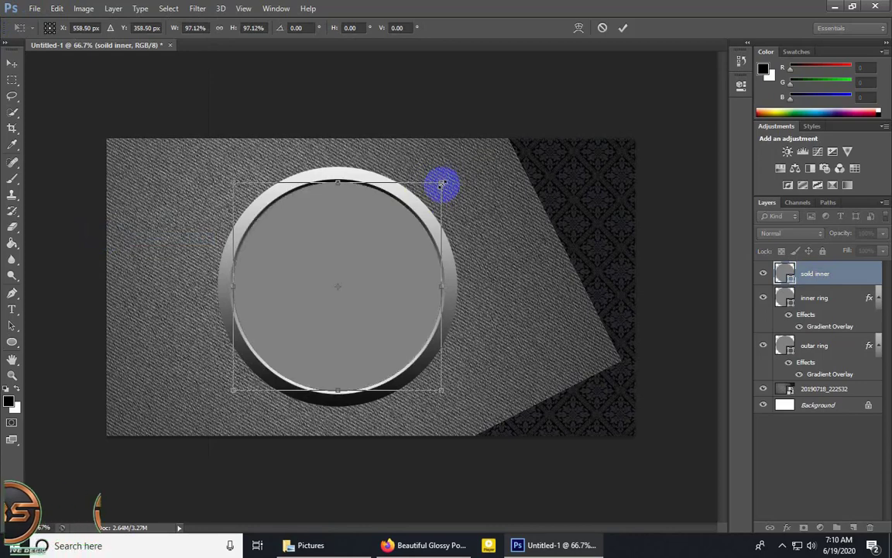
click(624, 27)
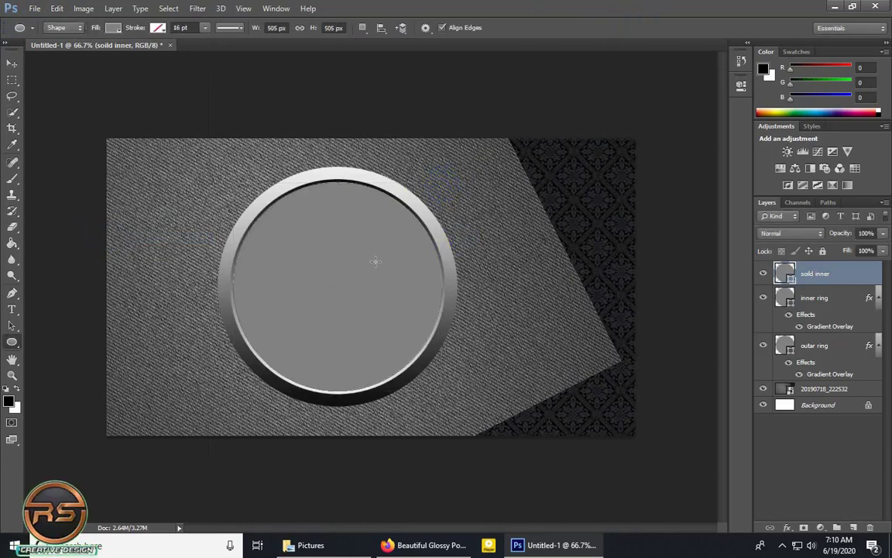
Change the soild inner shape's fill color to black, #000000.
double_click(790, 276)
click(298, 284)
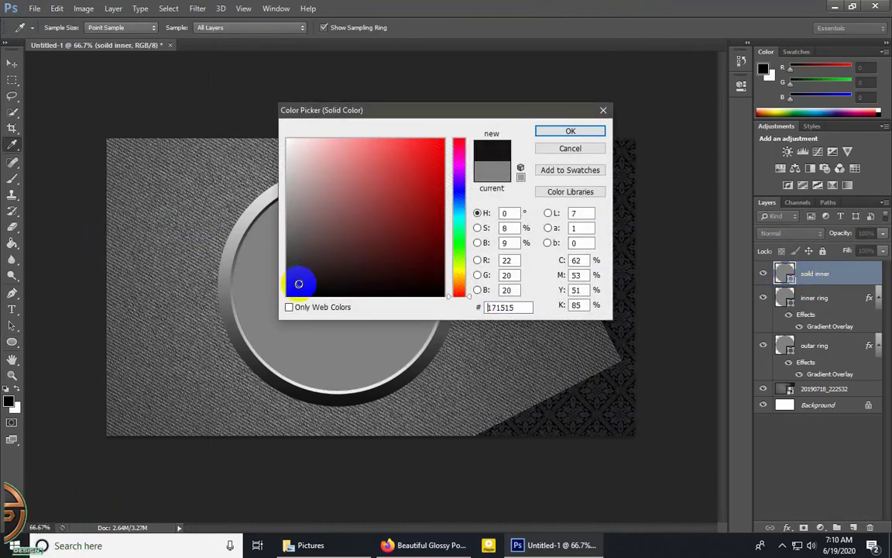
mouse_move(299, 284)
mouse_down()
mouse_move(296, 294)
mouse_move(315, 294)
mouse_up()
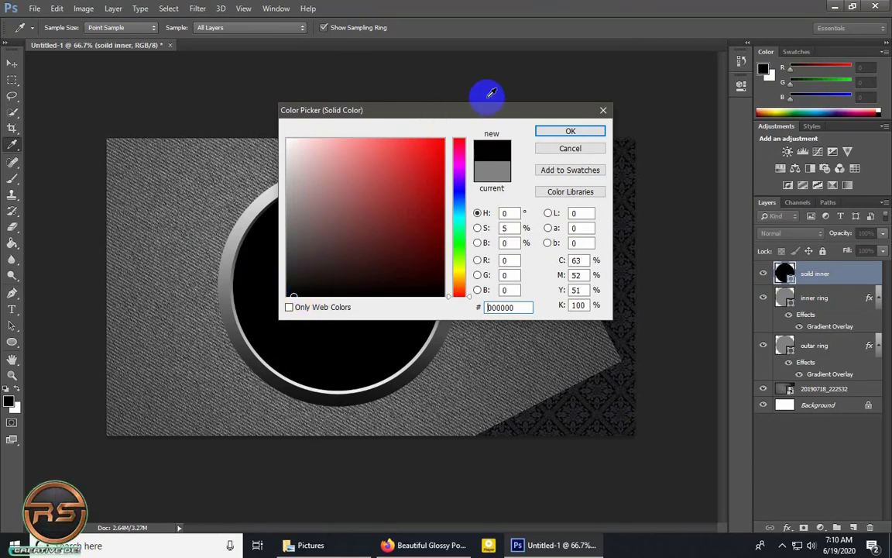
click(566, 131)
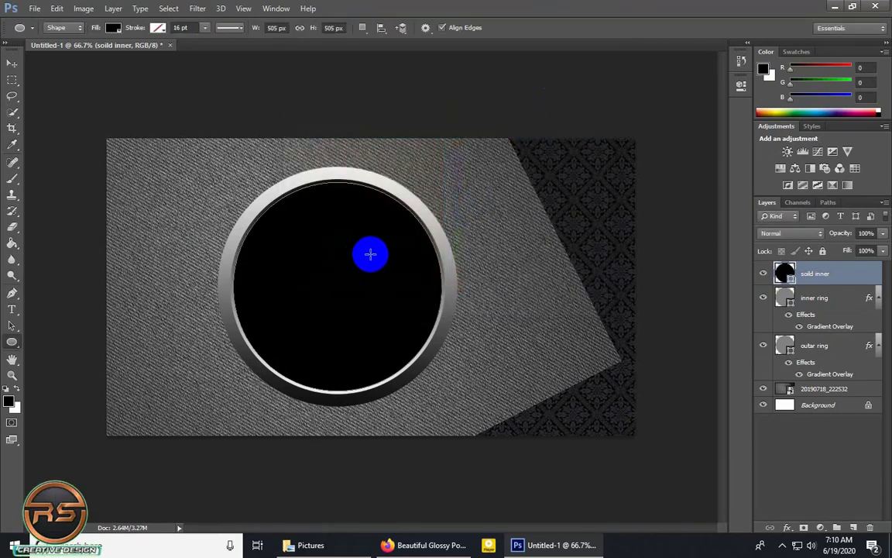
Duplicate the inner ring layer and move the copy above the soild inner layer.
click(820, 302)
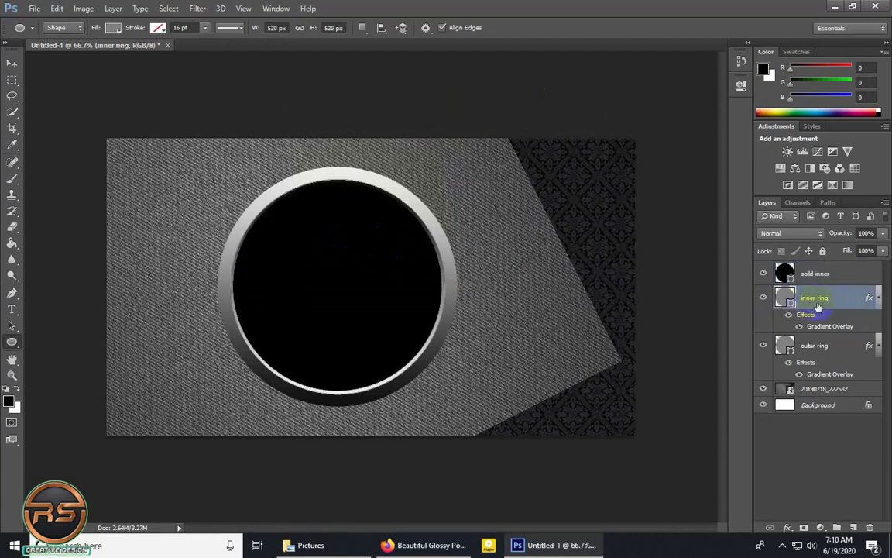
key(ctrl+j)
drag(823, 302, 818, 272)
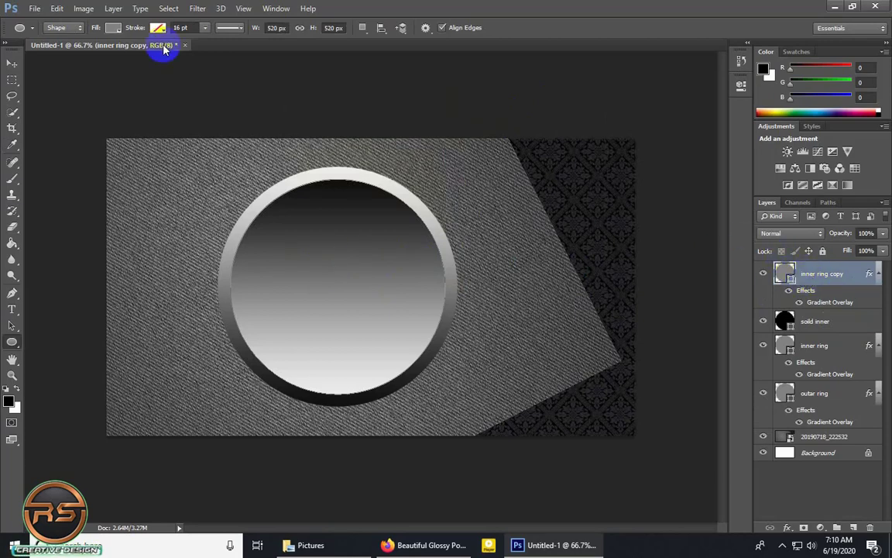
Scale the inner ring copy proportionally about its center to about 92.88% and rename the layer as "inner orang".
click(56, 9)
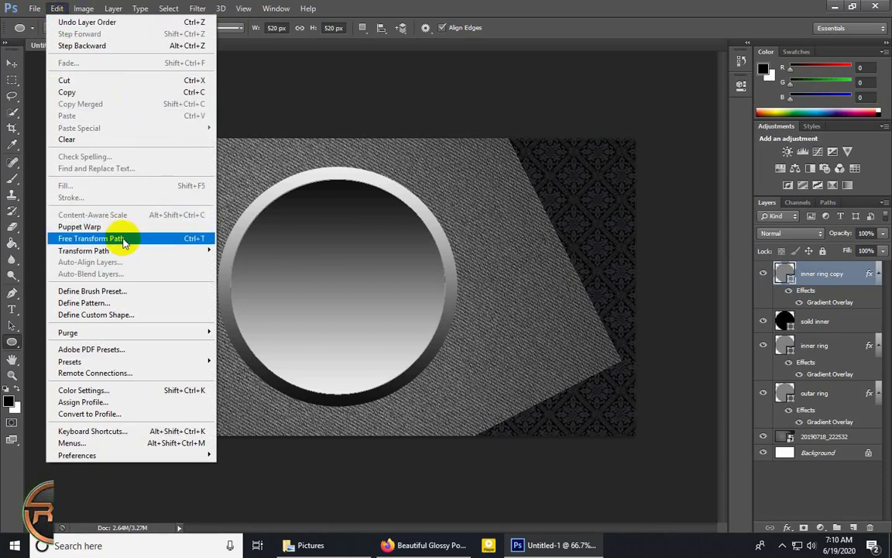
click(123, 240)
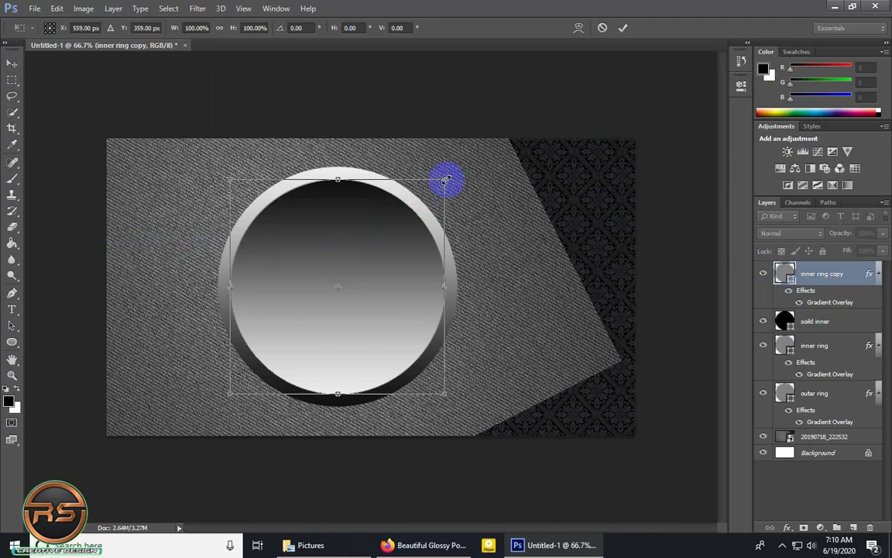
drag(446, 179, 439, 184)
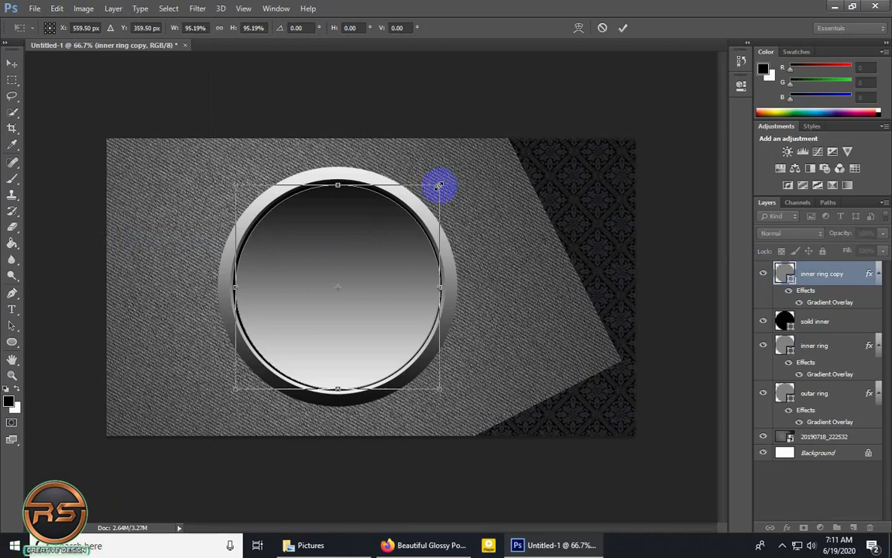
drag(439, 187, 436, 189)
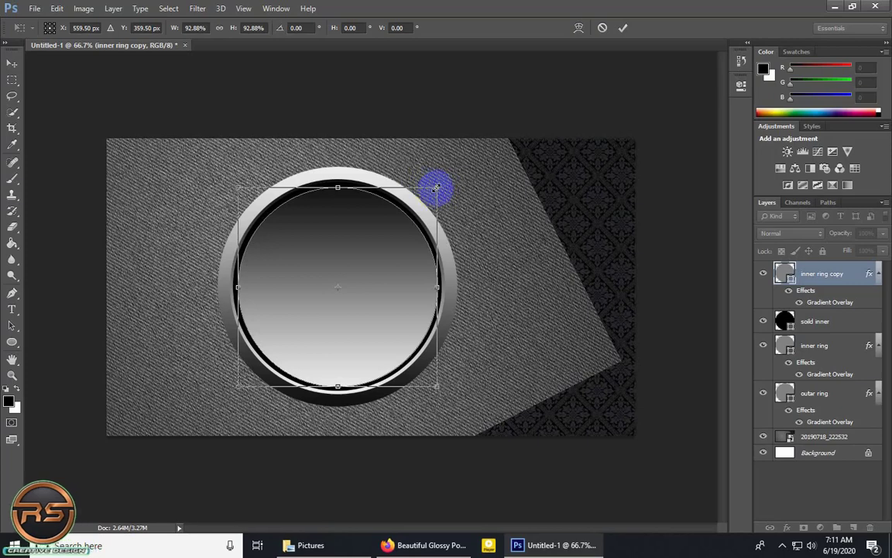
click(624, 28)
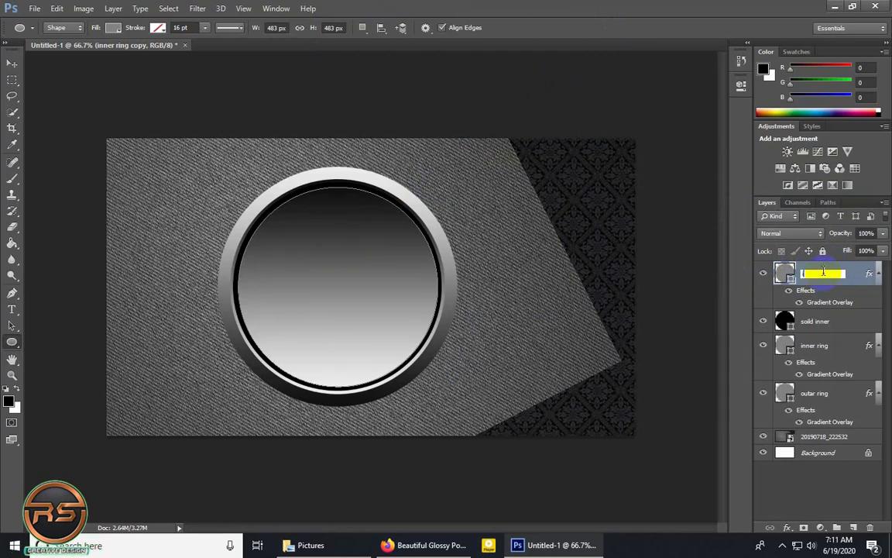
text(ng)
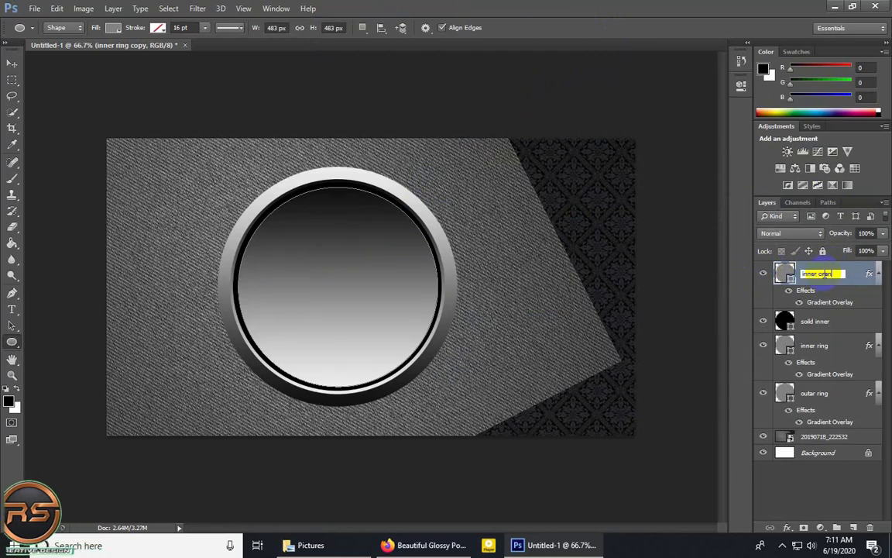
key(Return)
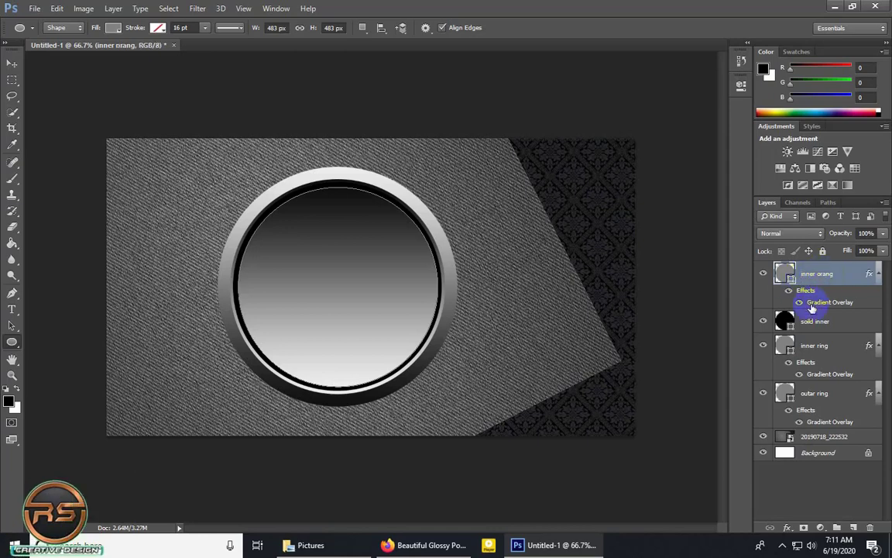
Set the starting color stop of the inner orang layer's Gradient Overlay to #d96c00.
double_click(823, 302)
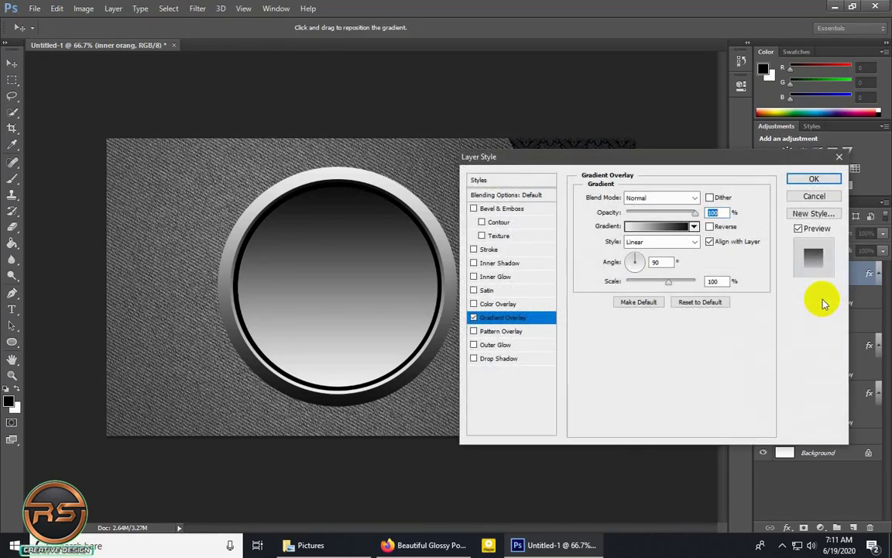
click(651, 227)
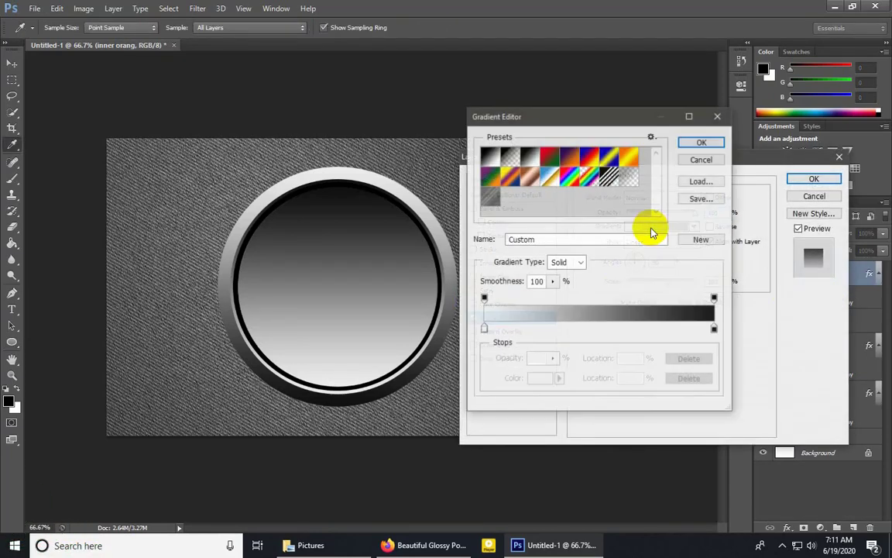
click(484, 328)
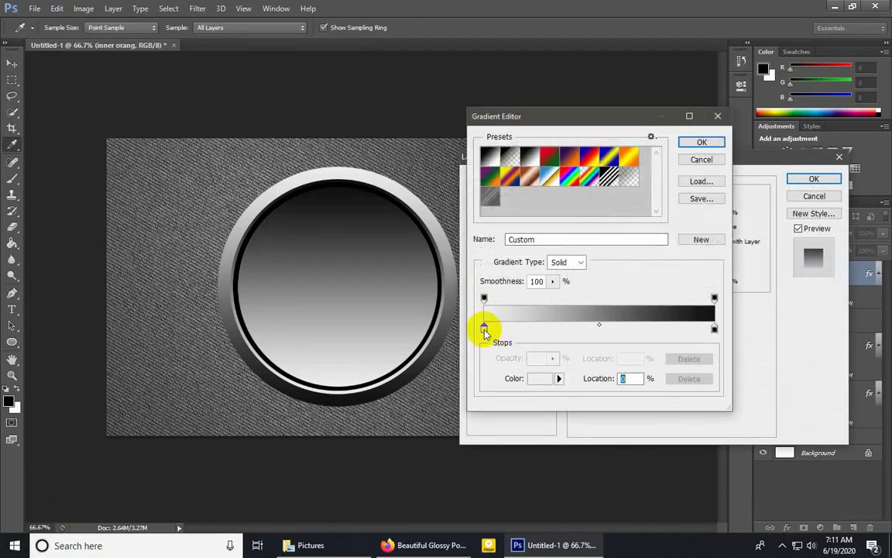
click(534, 378)
text(d96)
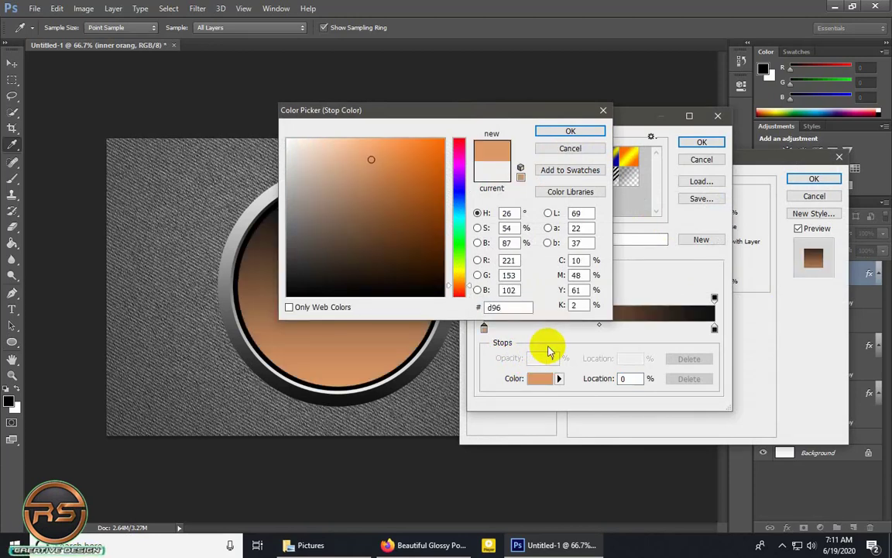
text(c00)
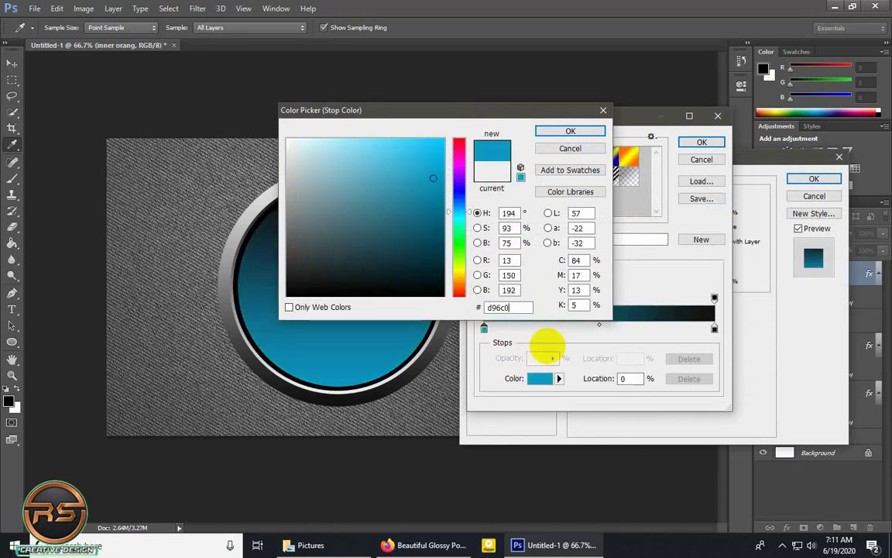
click(570, 132)
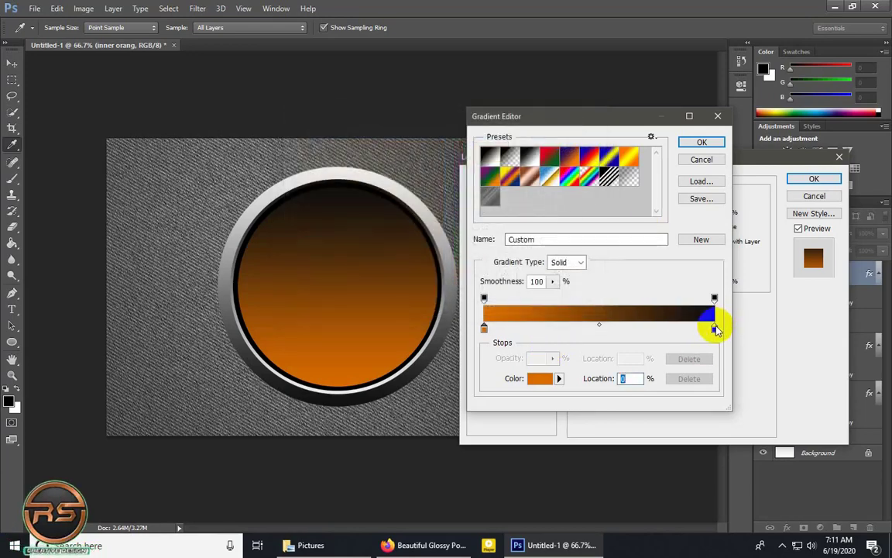
Set the end color stop of the inner orang gradient to #ffbb33 and accept the edited gradient.
click(714, 329)
click(540, 381)
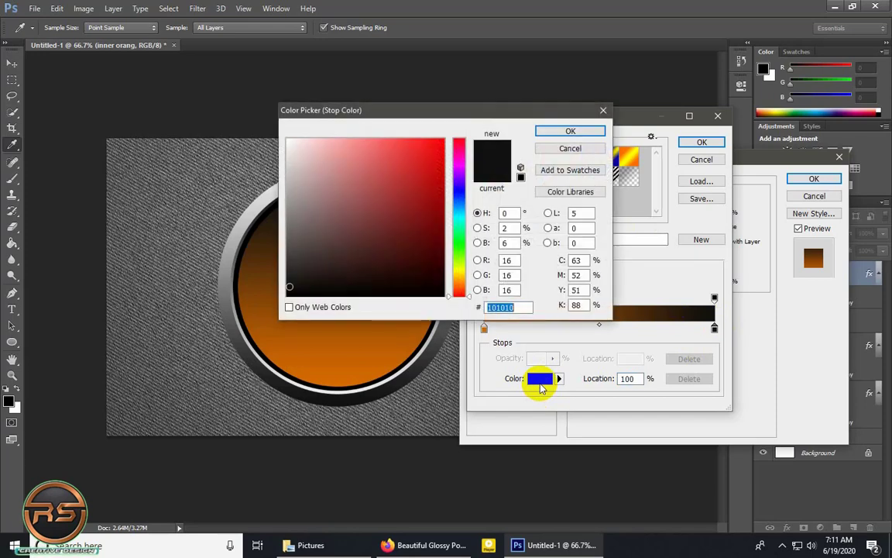
text(ff)
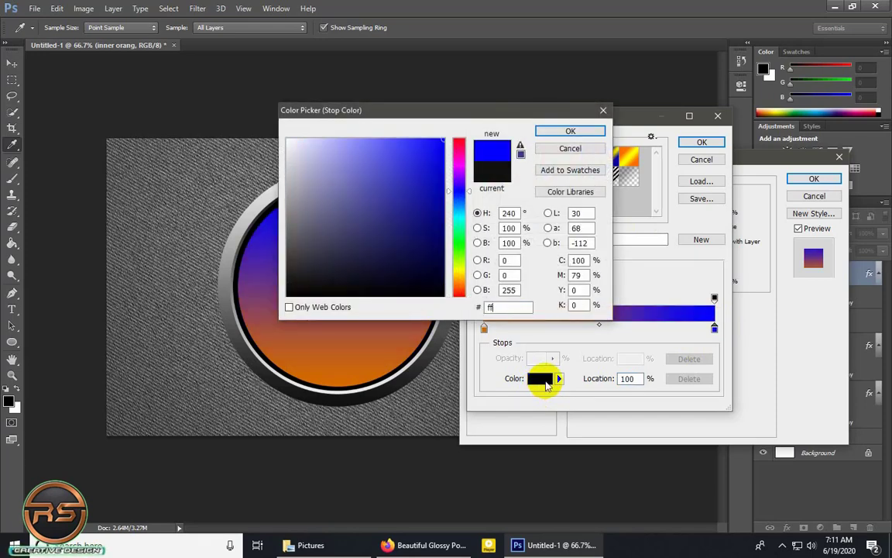
text(bb33)
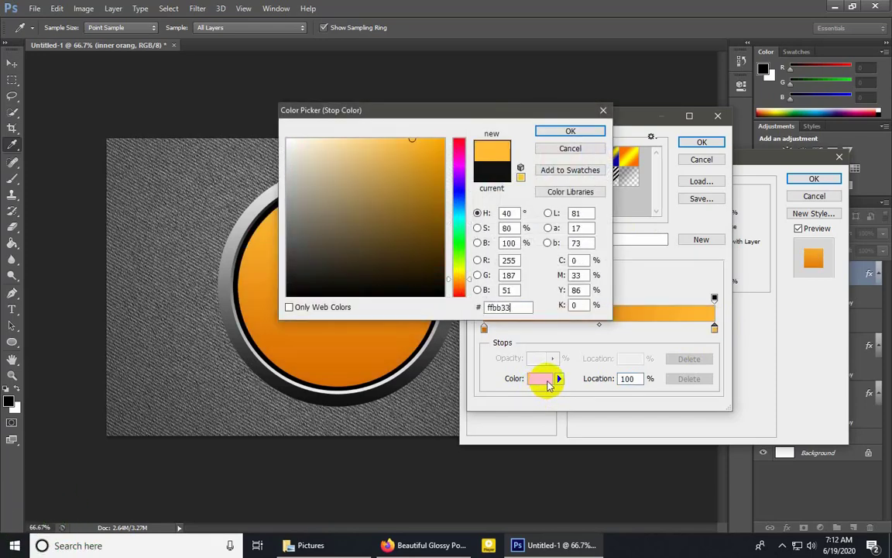
click(573, 131)
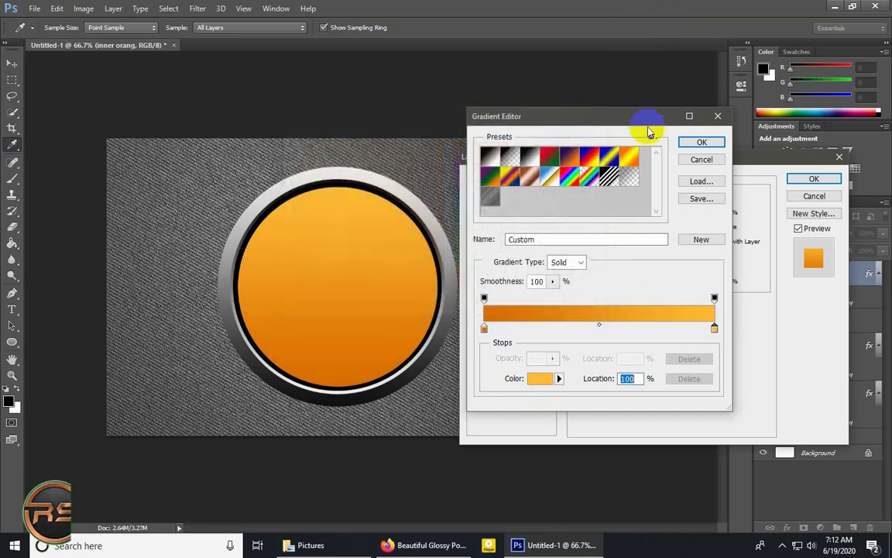
click(702, 142)
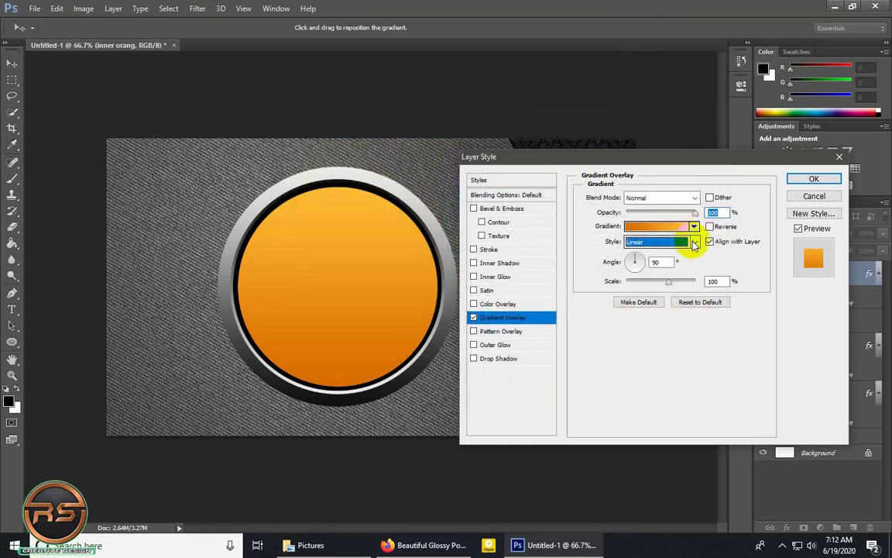
Make the inner orang layer's Gradient Overlay radial and reversed, and set its scale to 75%.
click(695, 242)
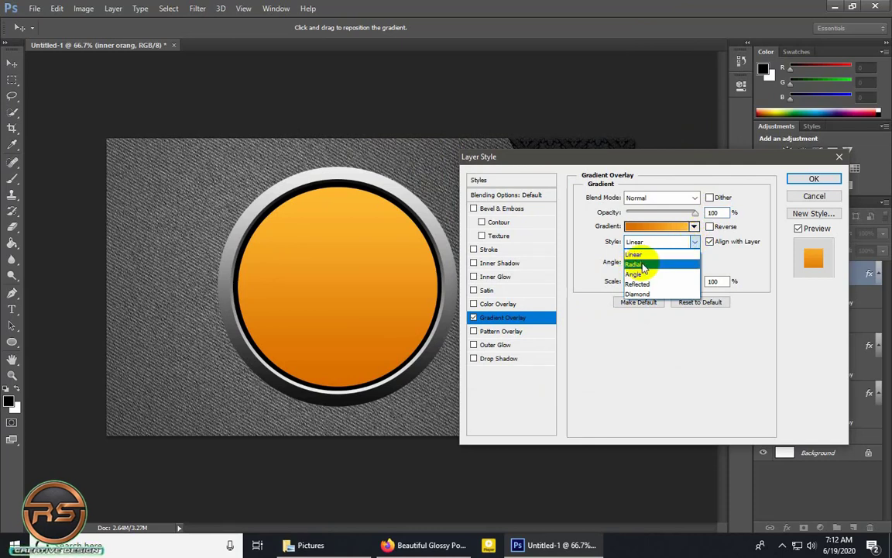
click(642, 265)
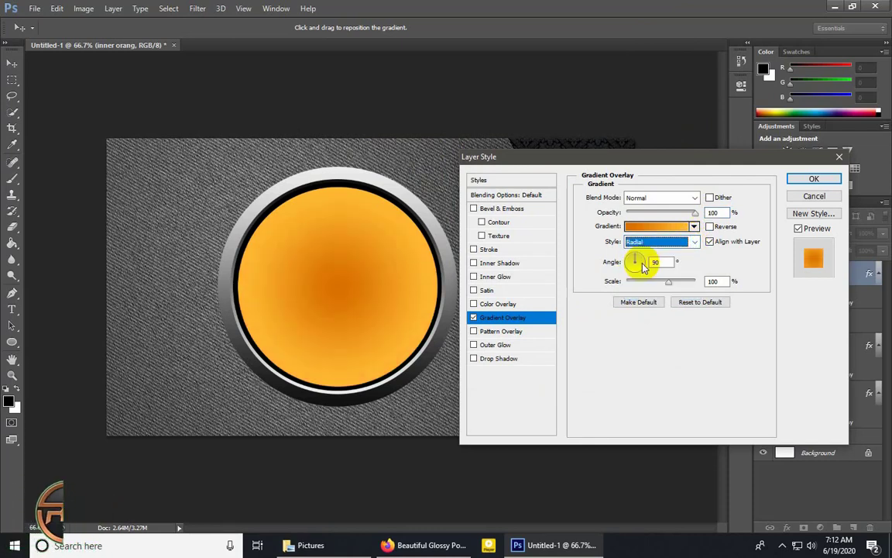
click(710, 227)
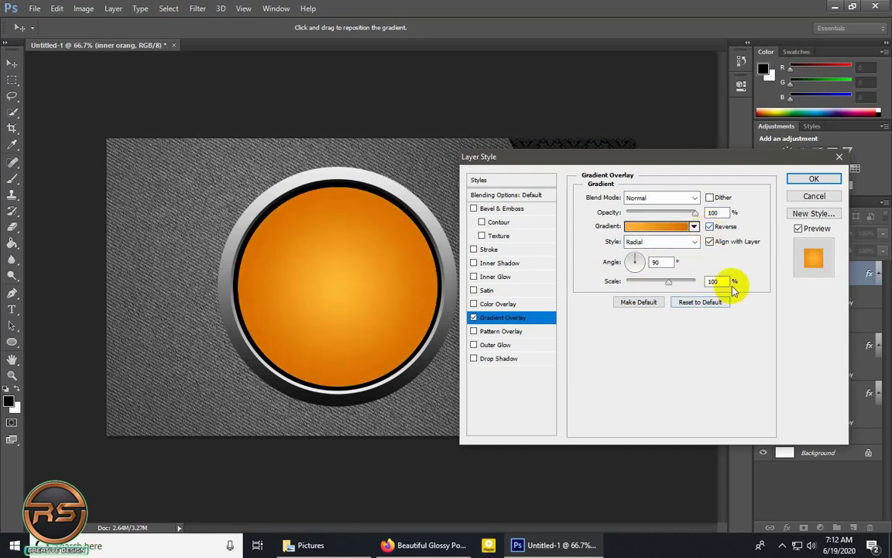
drag(722, 283, 666, 284)
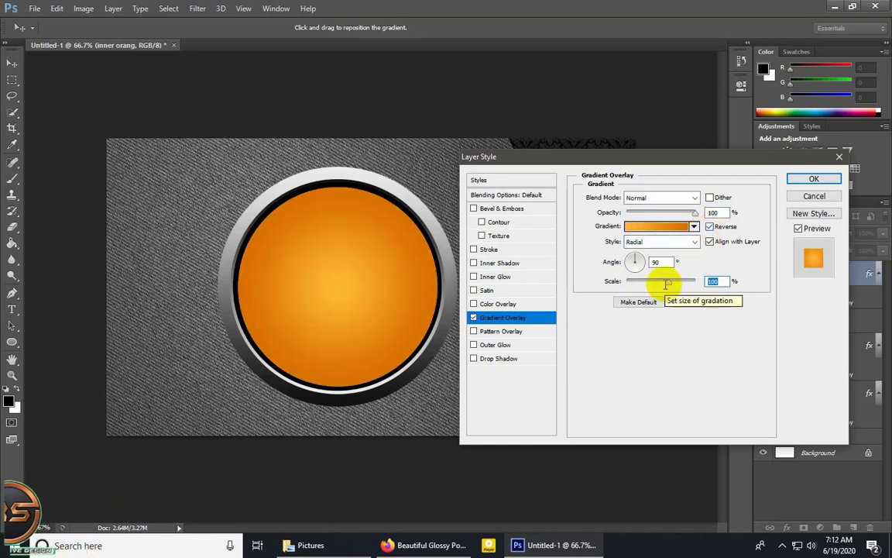
text(75)
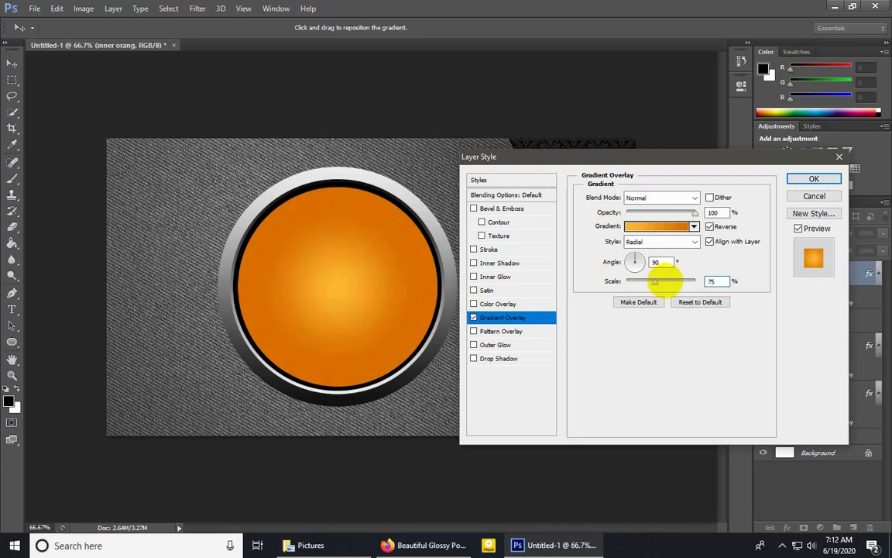
Add a Stroke effect to the inner orang layer, positioned inside with a size of 1 px.
click(500, 250)
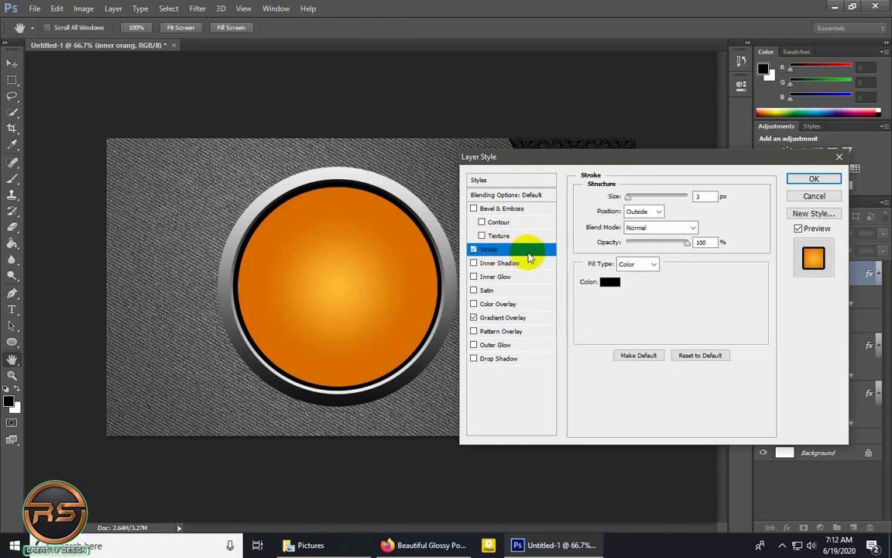
click(657, 211)
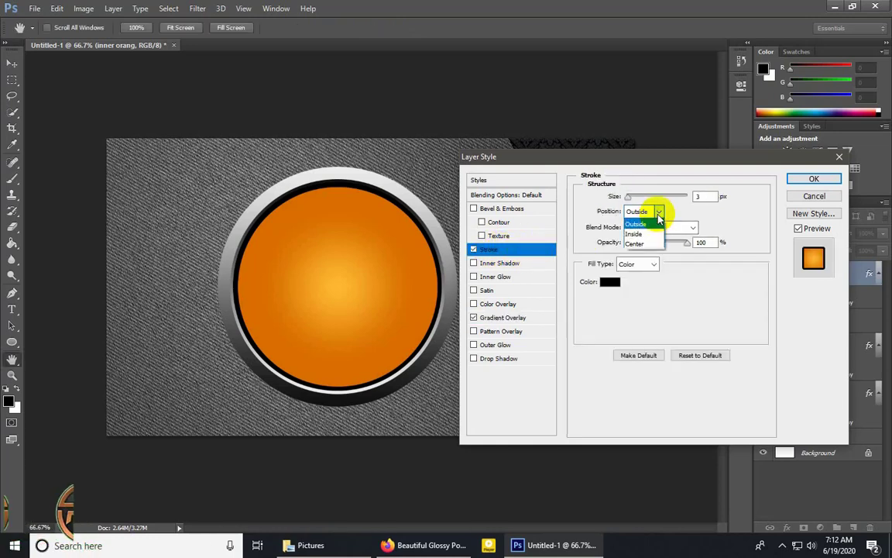
click(634, 233)
double_click(710, 195)
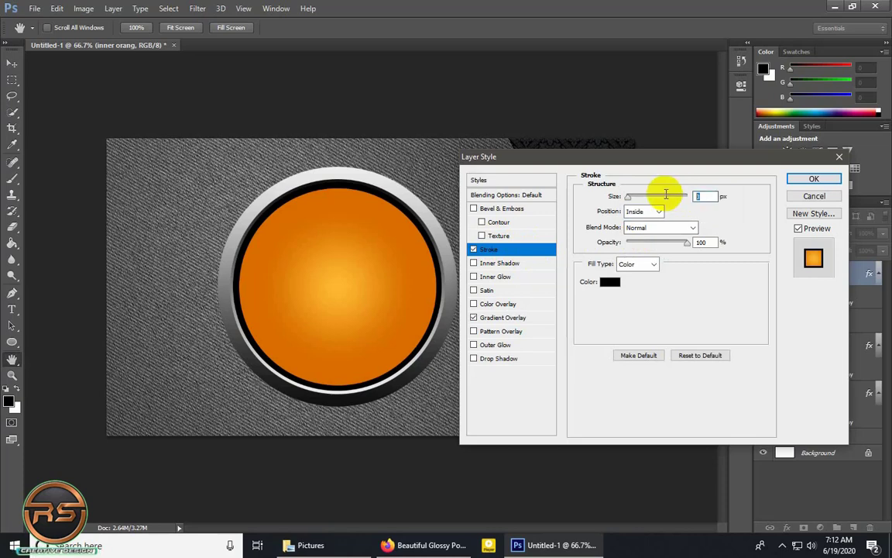
text(1)
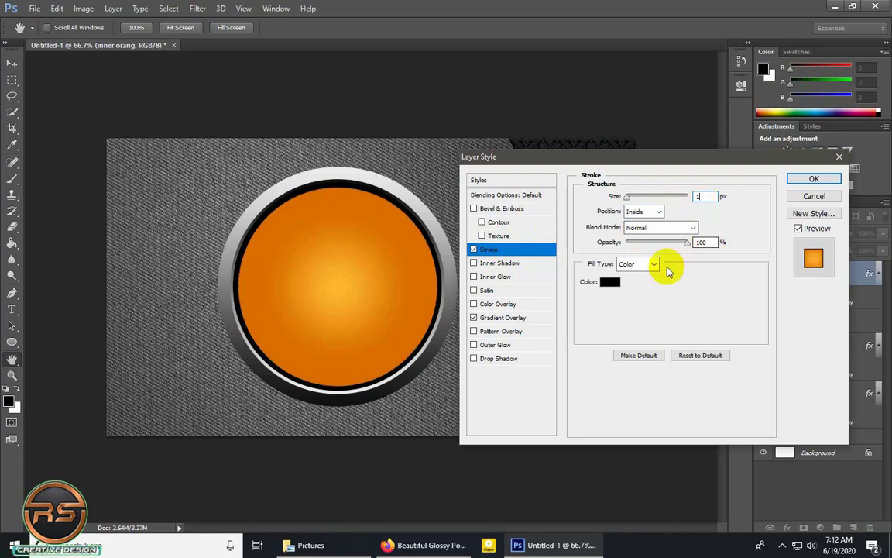
Set the inner orang layer's stroke color to #8d4702 and its opacity to 40%.
drag(713, 243, 678, 244)
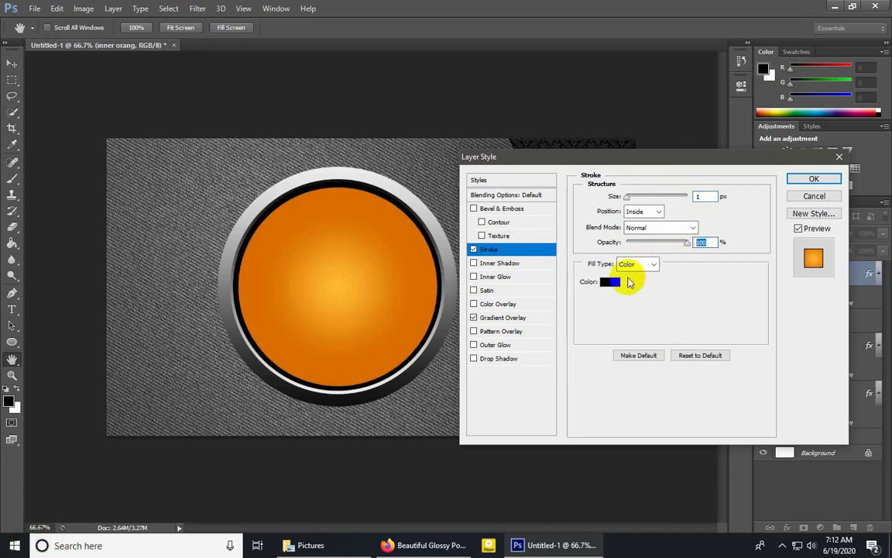
click(611, 283)
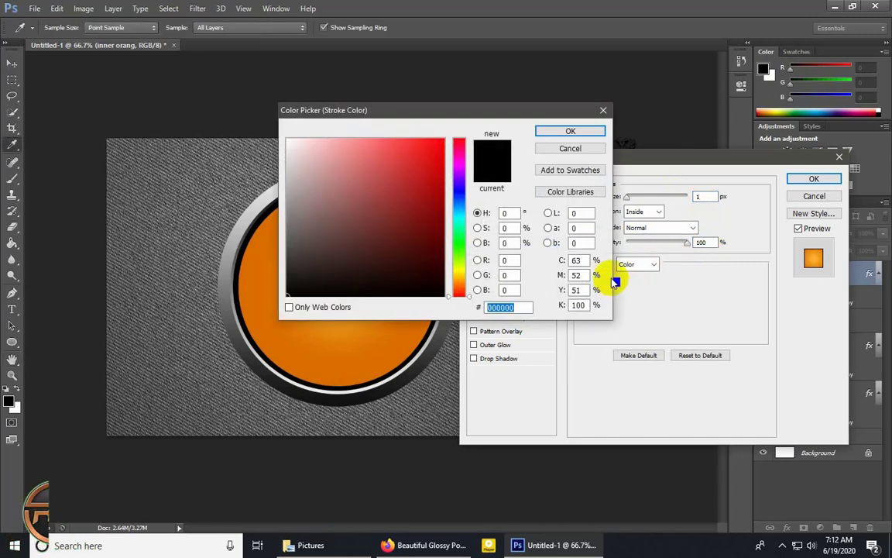
text(8)
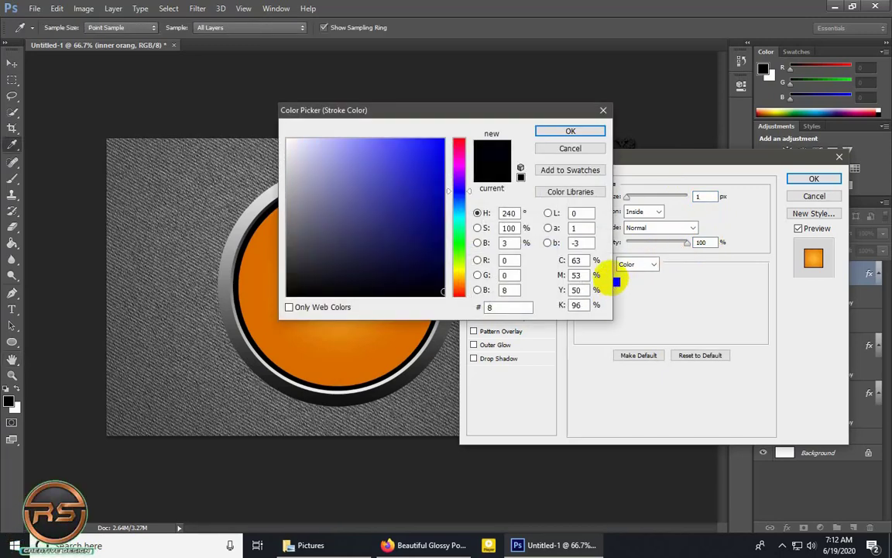
text(d47)
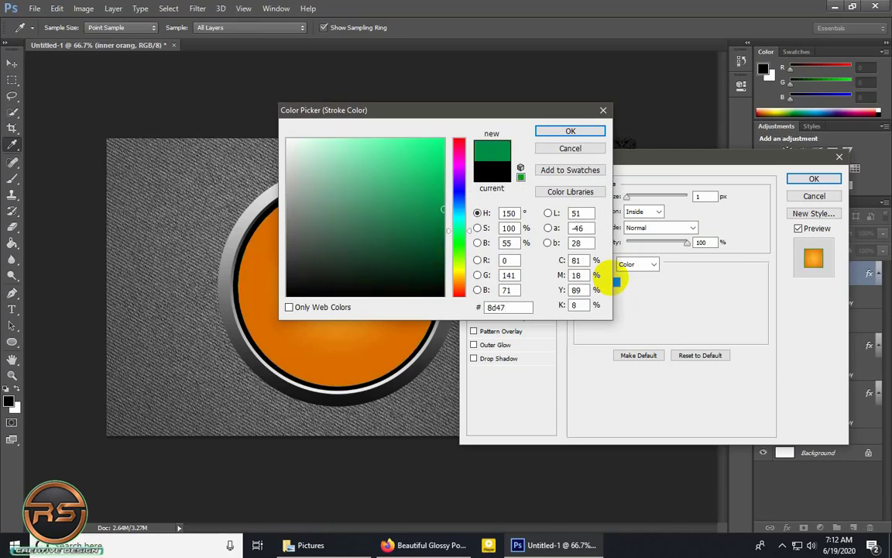
text(02)
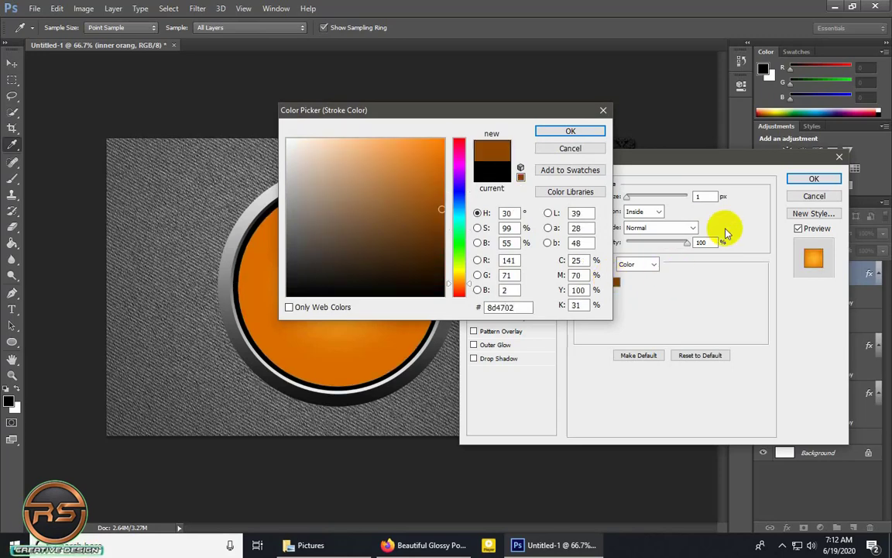
click(578, 132)
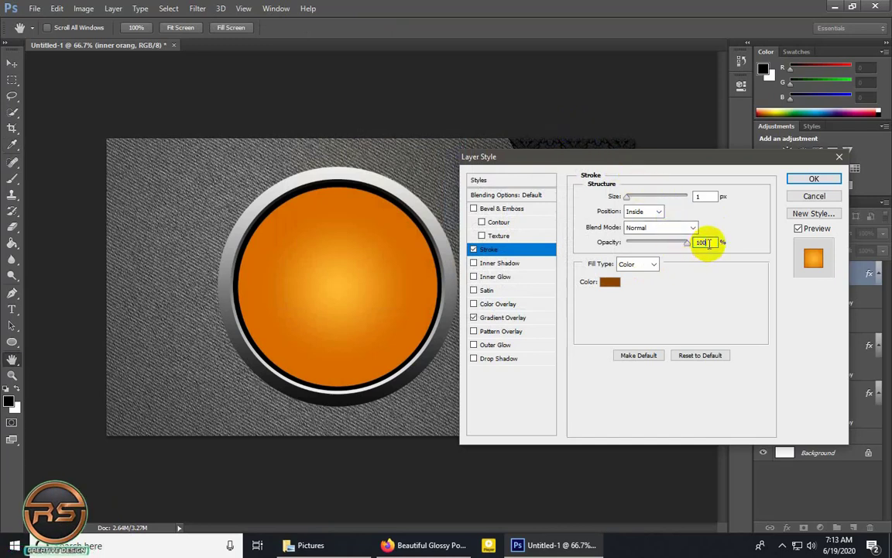
drag(710, 242, 672, 244)
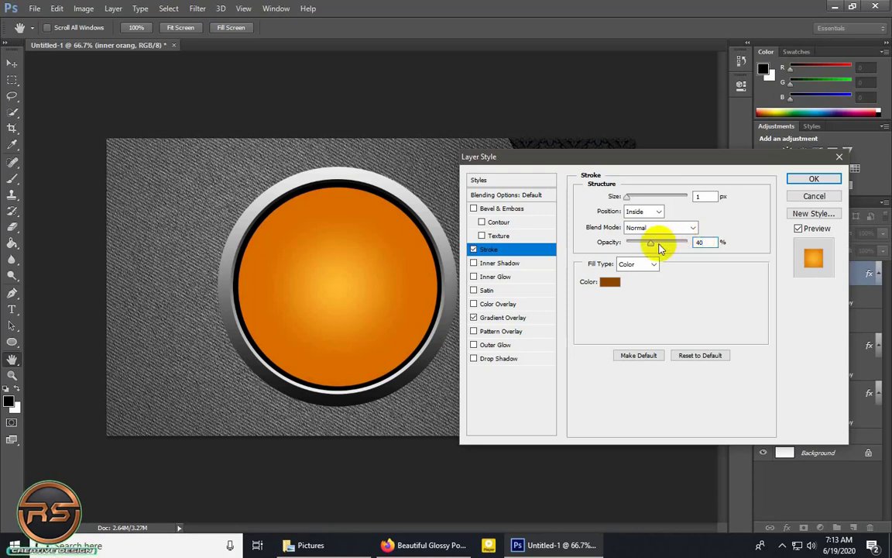
Add an Inner Shadow to the inner orang layer with Normal blend mode and 100% opacity.
click(512, 264)
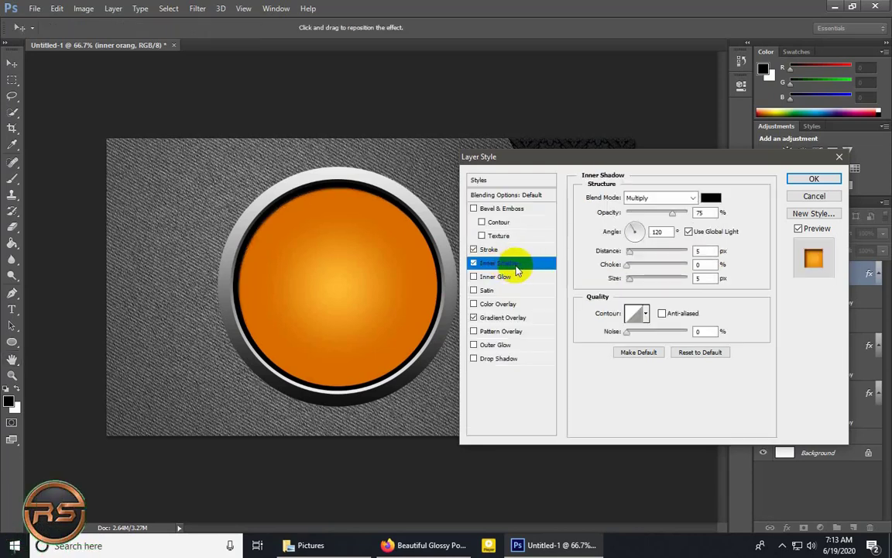
click(688, 197)
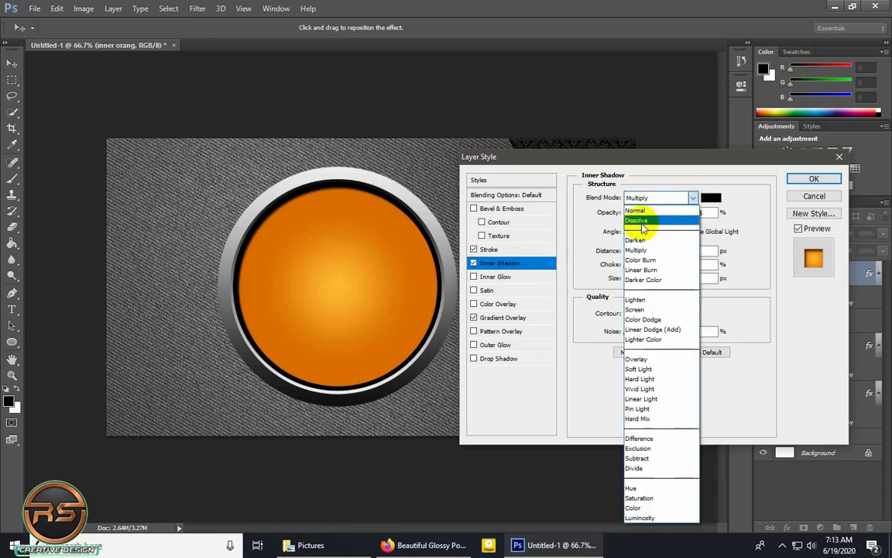
click(642, 221)
click(662, 198)
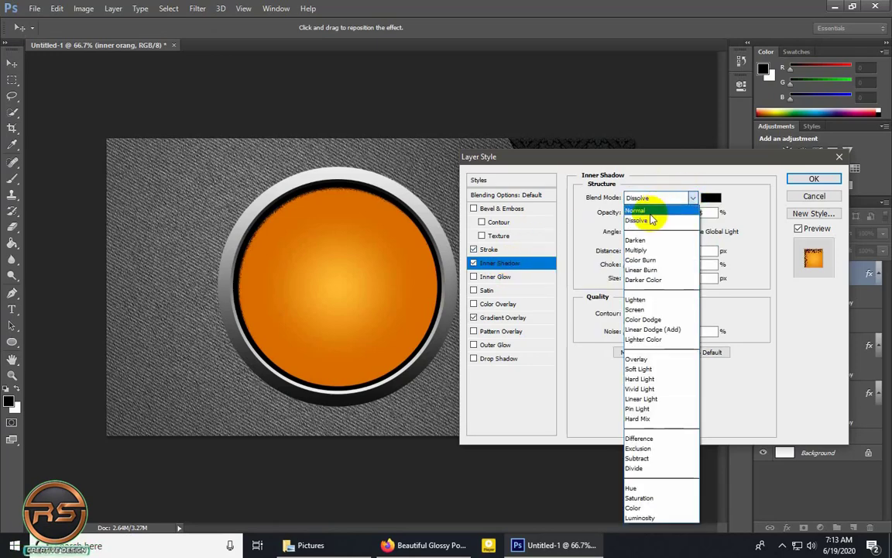
click(647, 211)
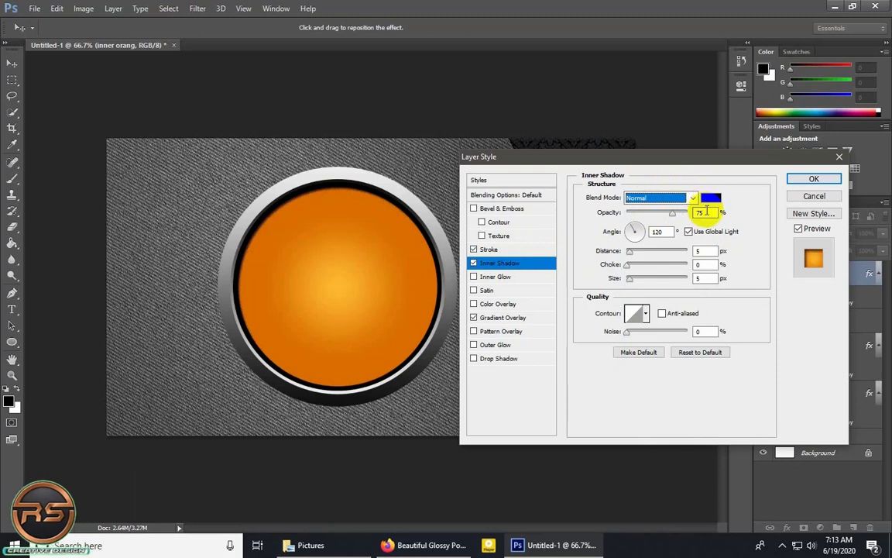
drag(709, 212, 632, 215)
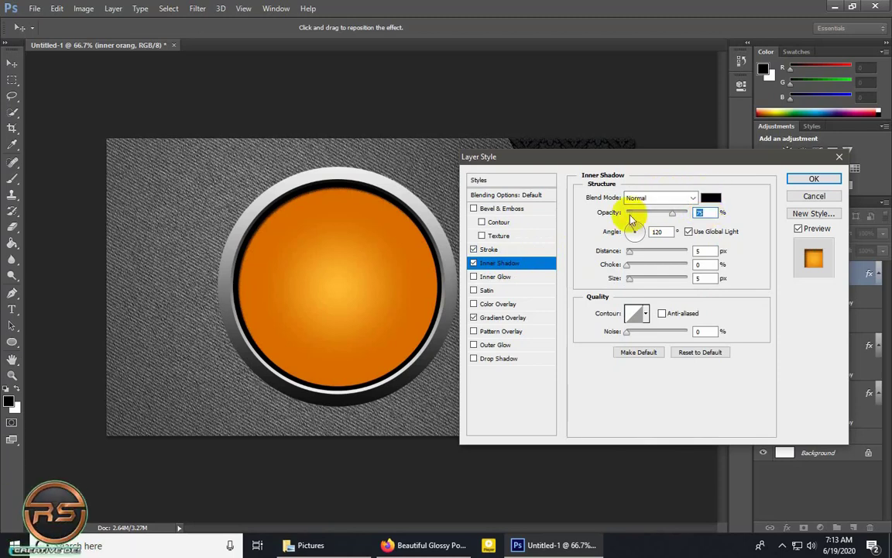
text(100)
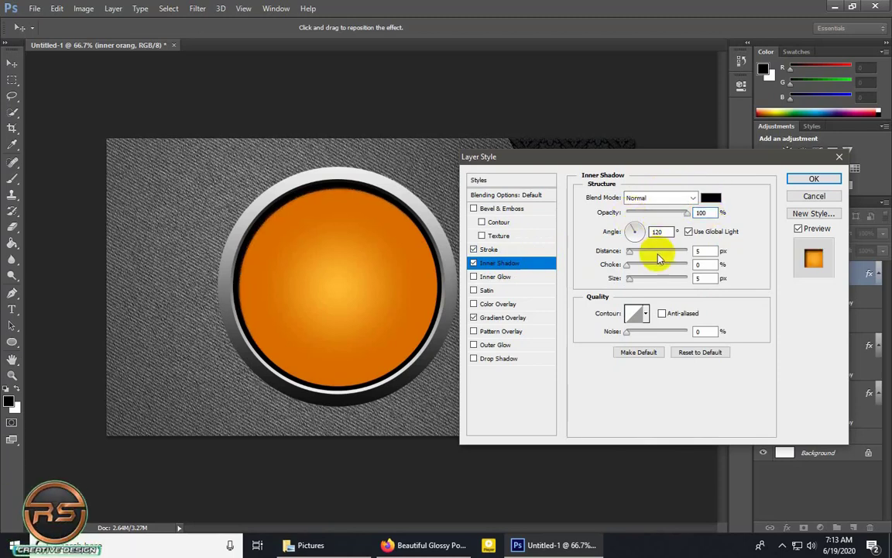
Set the inner shadow's angle to 90° and its distance to 0 px.
drag(670, 231, 613, 237)
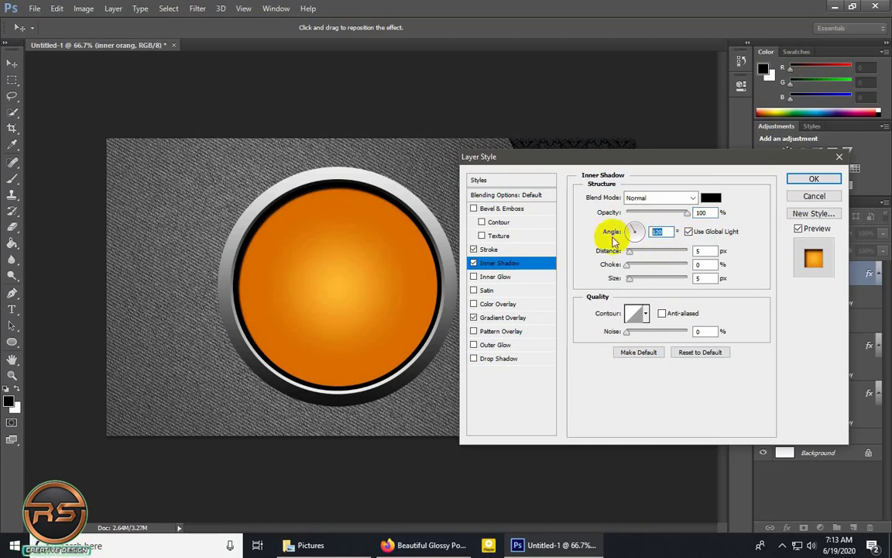
text(90)
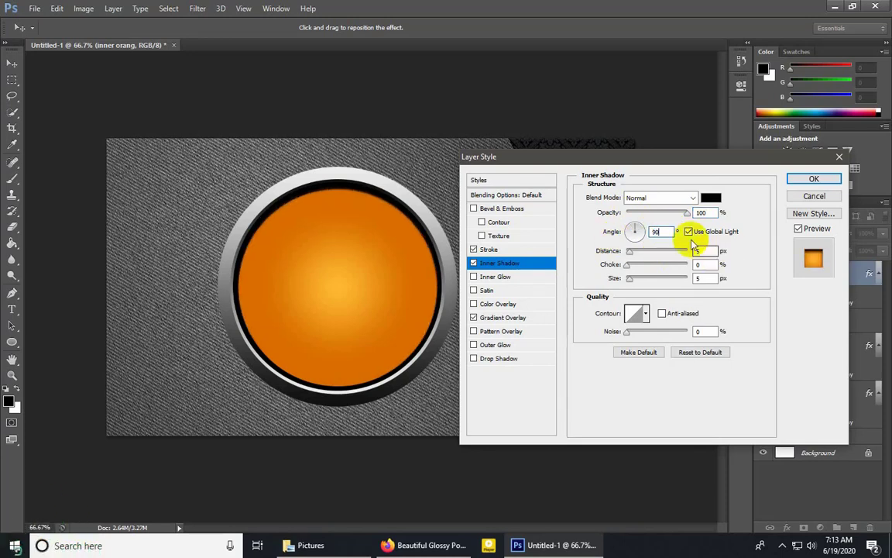
drag(708, 249, 676, 251)
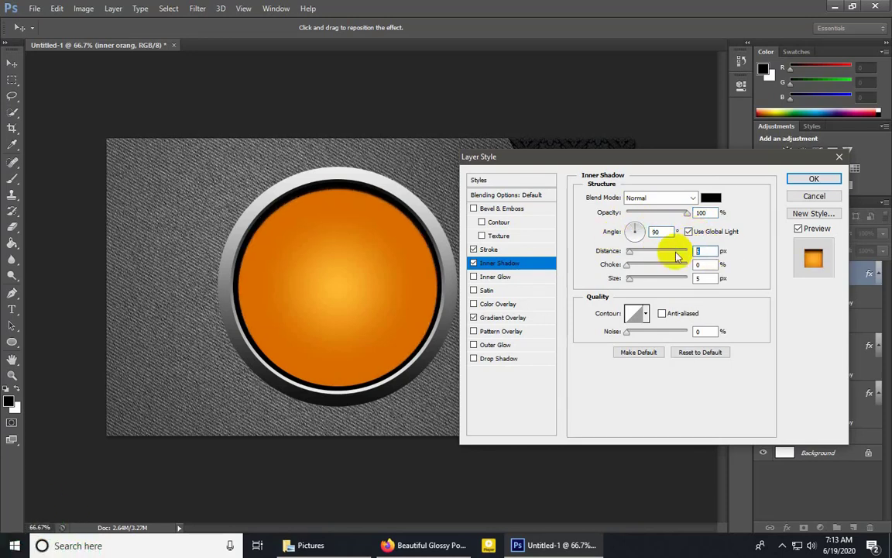
text(0)
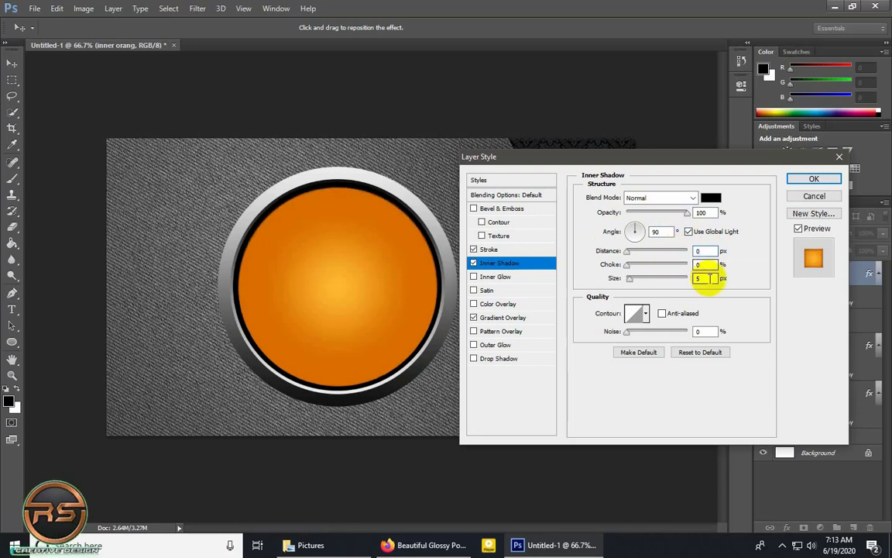
Set the inner shadow's choke to 25% and size to 191 px, and apply the layer style.
drag(707, 264, 669, 267)
text(2)
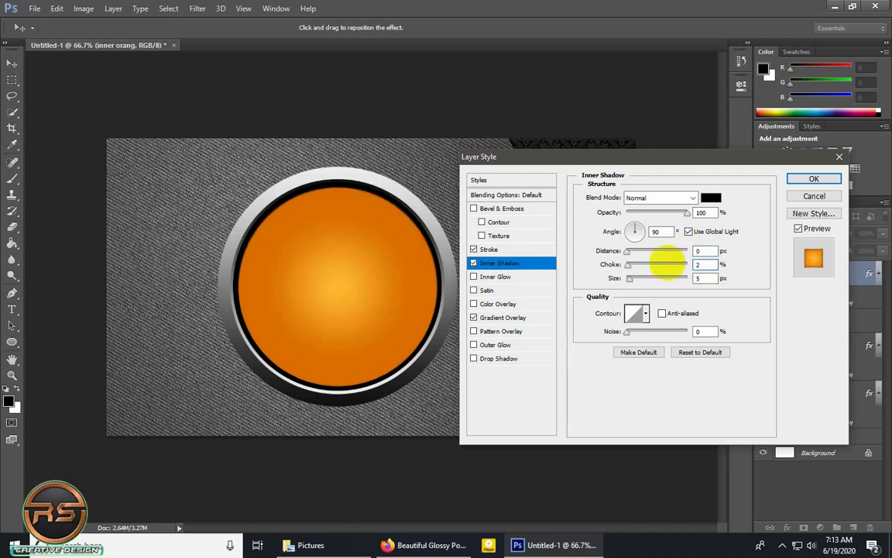
text(5)
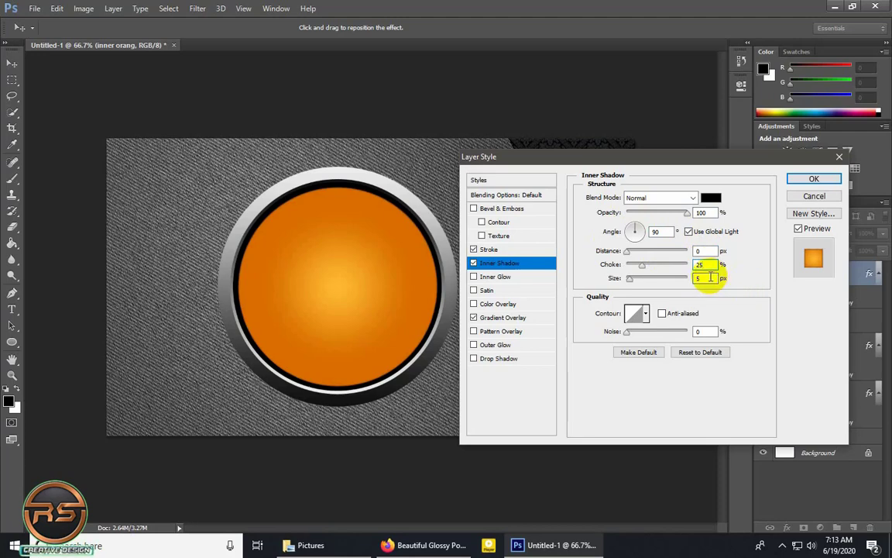
text(191)
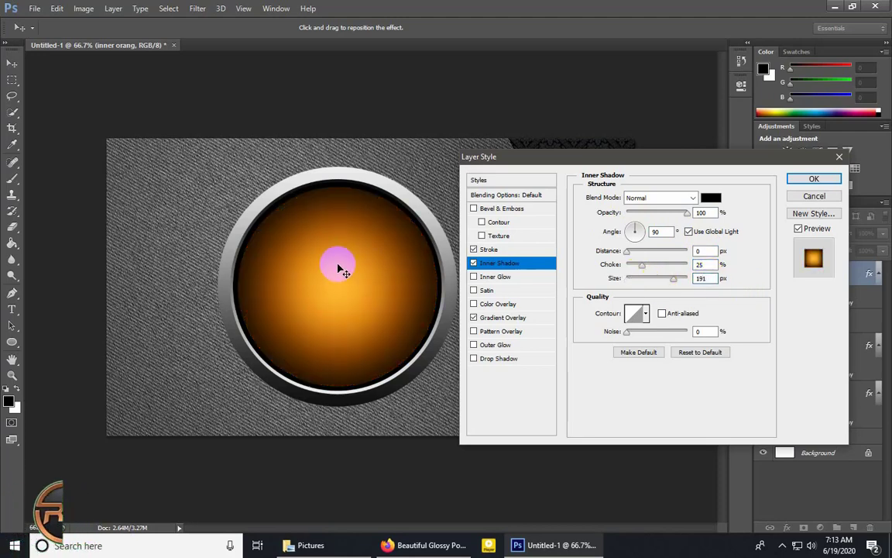
click(814, 179)
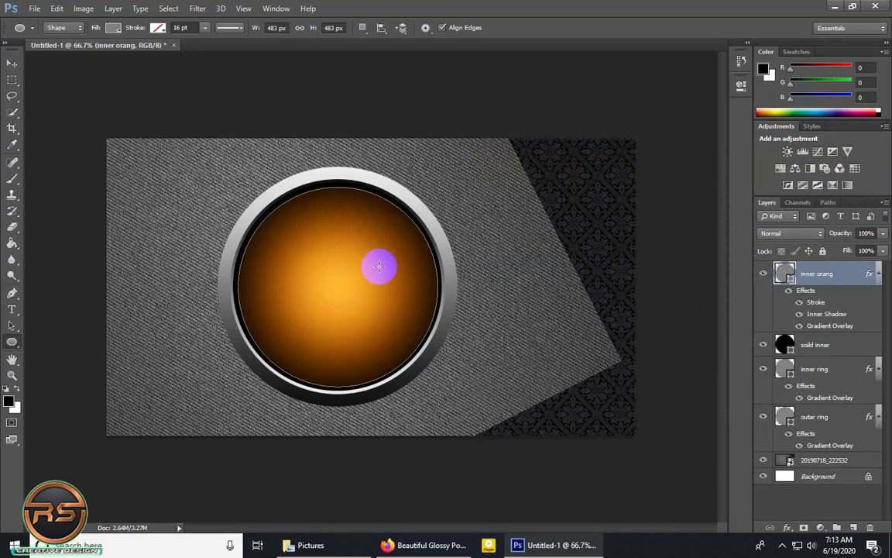
Add a new layer above inner orang and set the Ellipse tool to no fill with a black 16 pt stroke.
key(v)
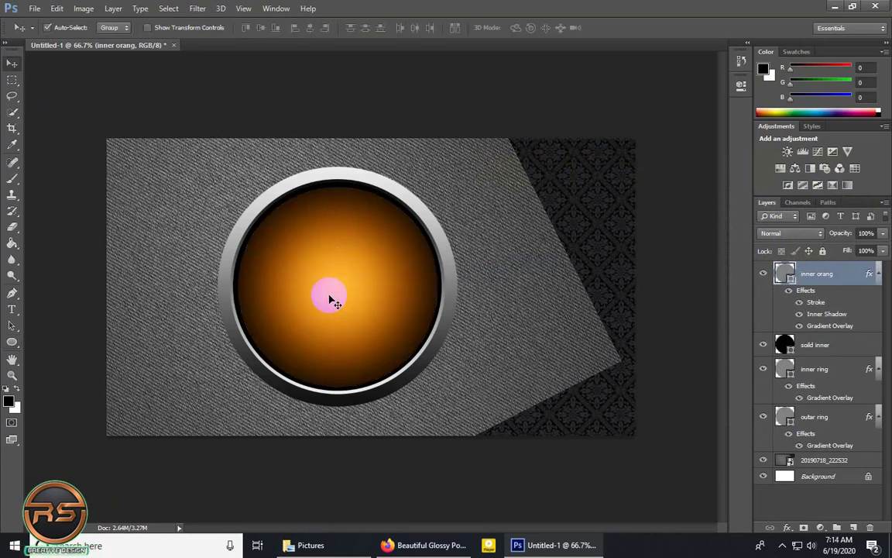
click(856, 527)
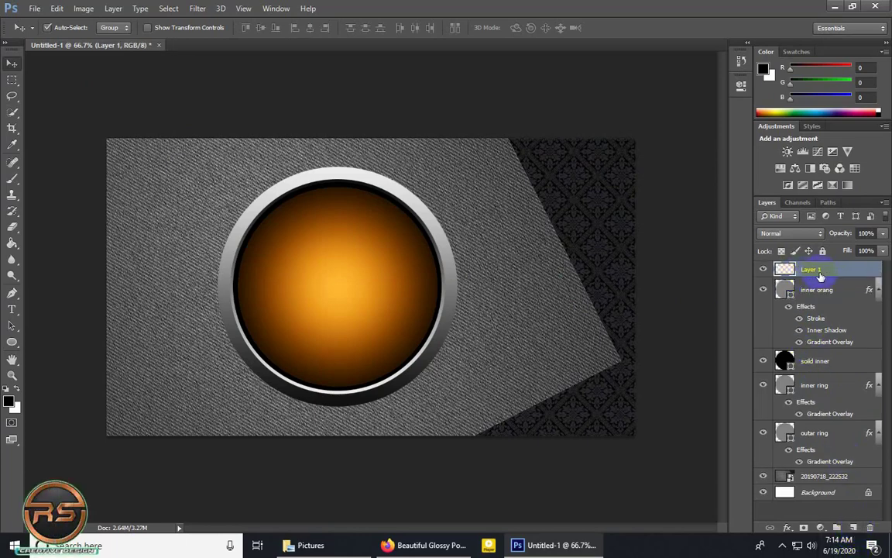
click(11, 340)
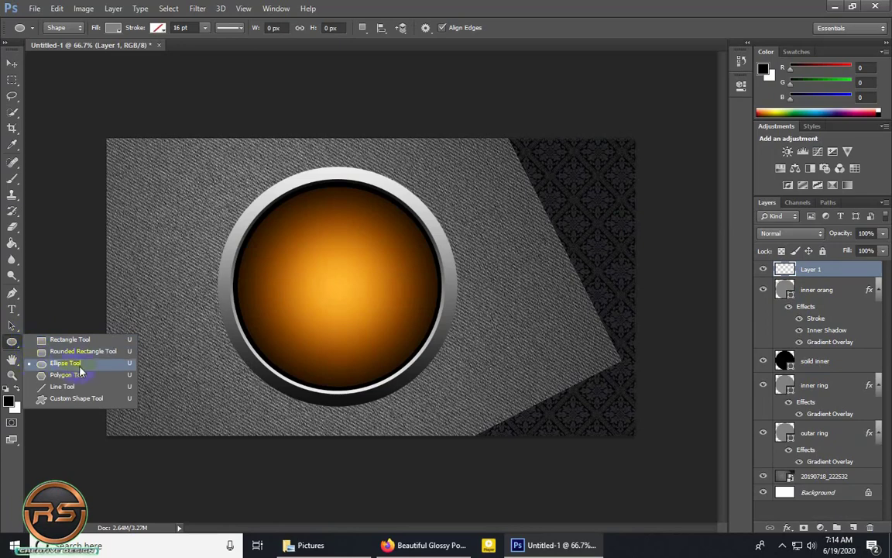
click(70, 365)
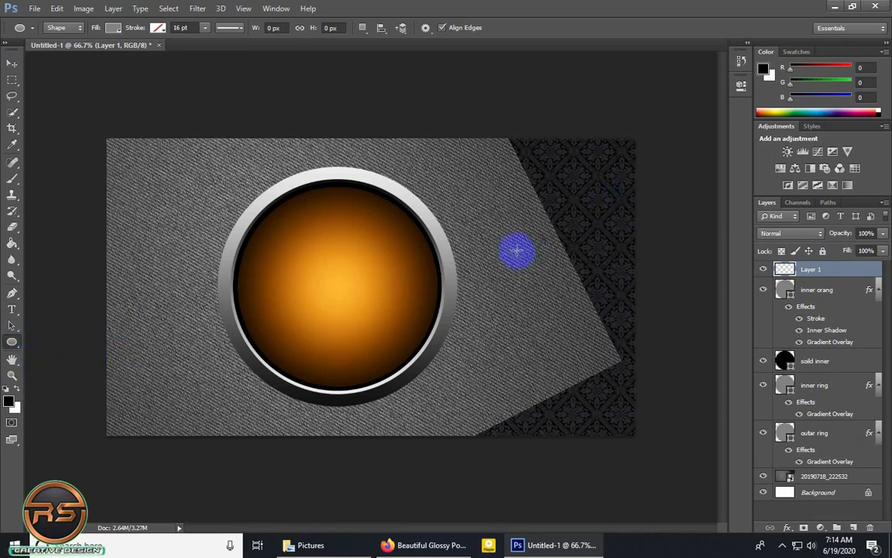
click(114, 28)
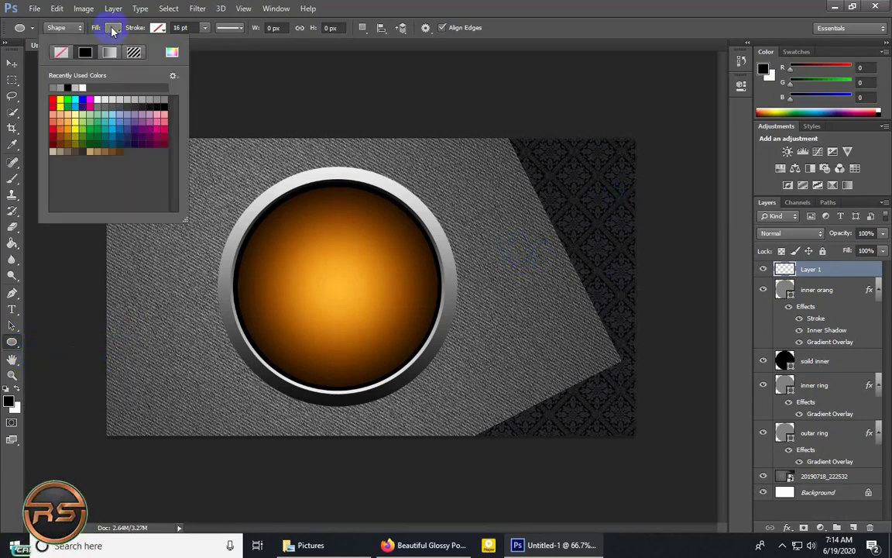
click(60, 55)
click(157, 28)
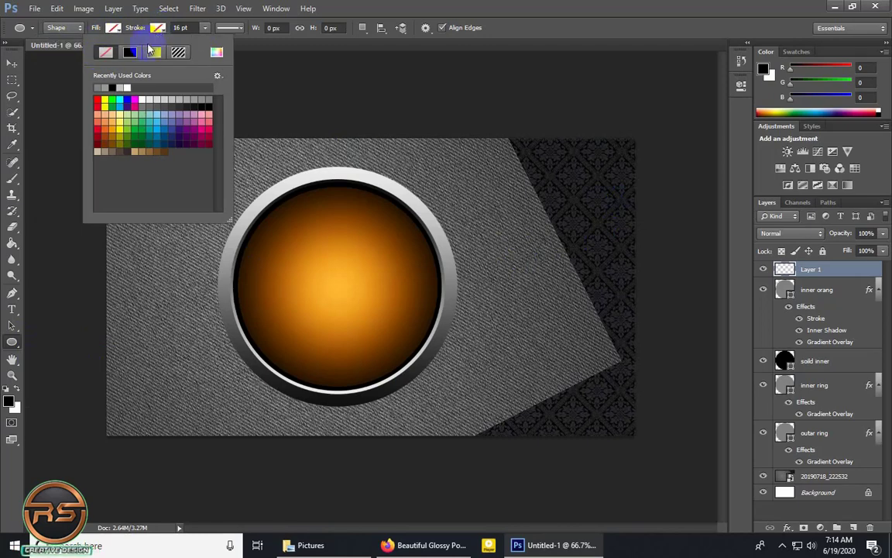
Create a 140 × 140 px ellipse outline on the textured background beside the orange button.
click(287, 29)
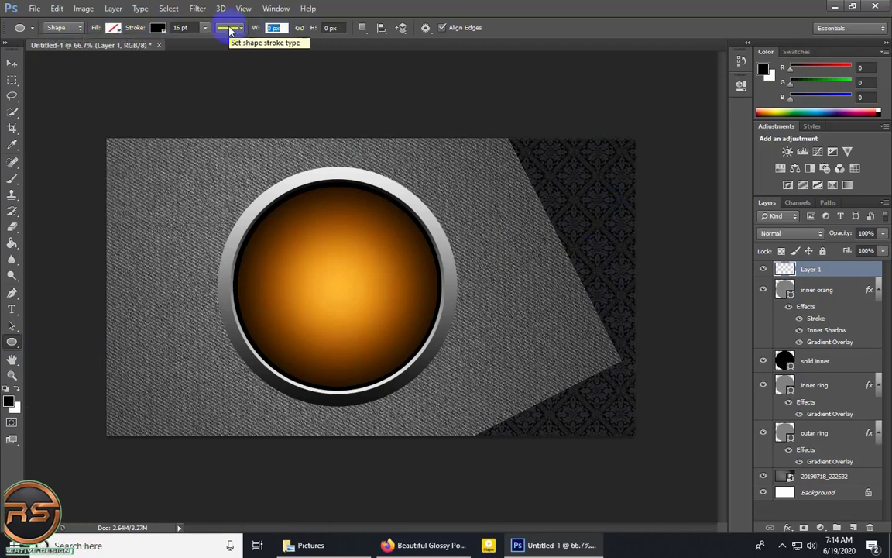
text(140)
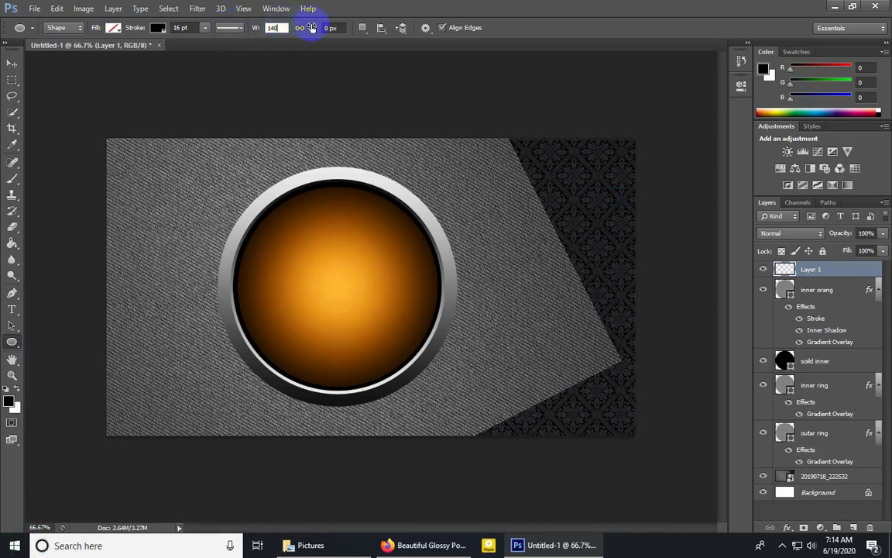
click(332, 28)
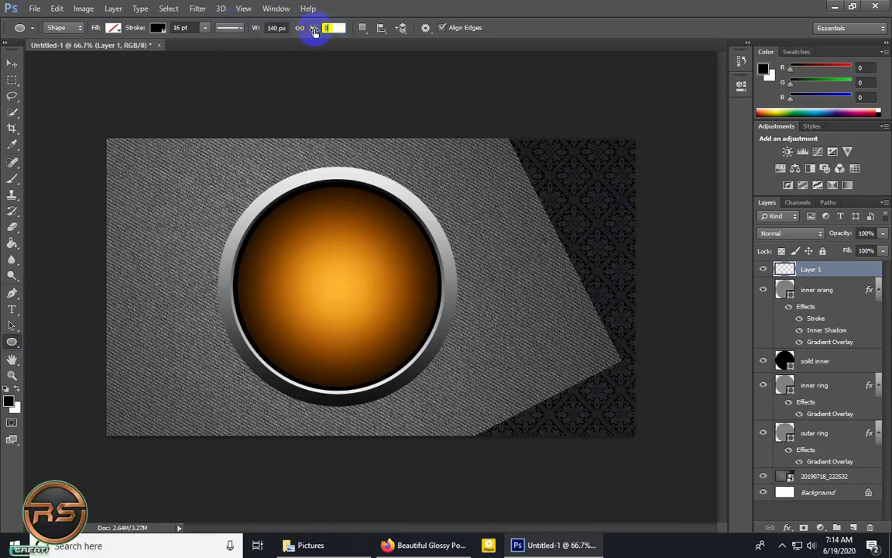
text(14)
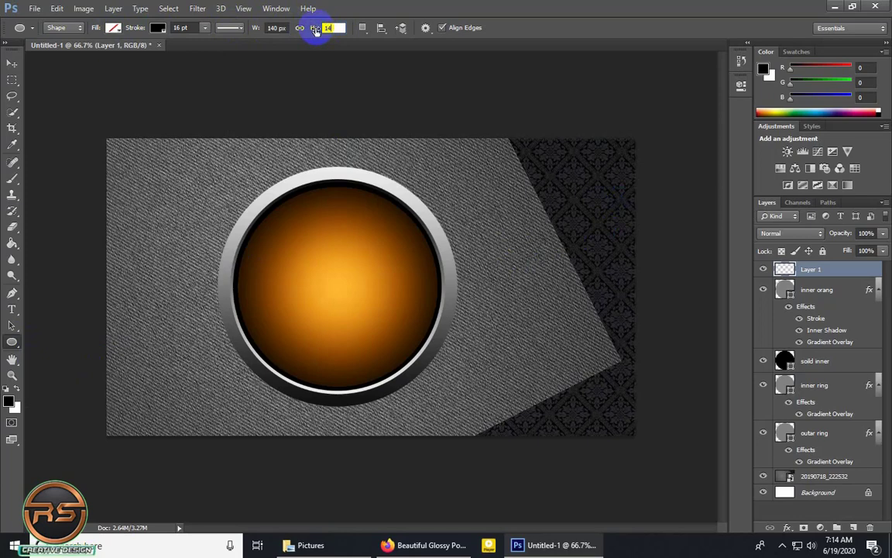
text(0)
click(538, 263)
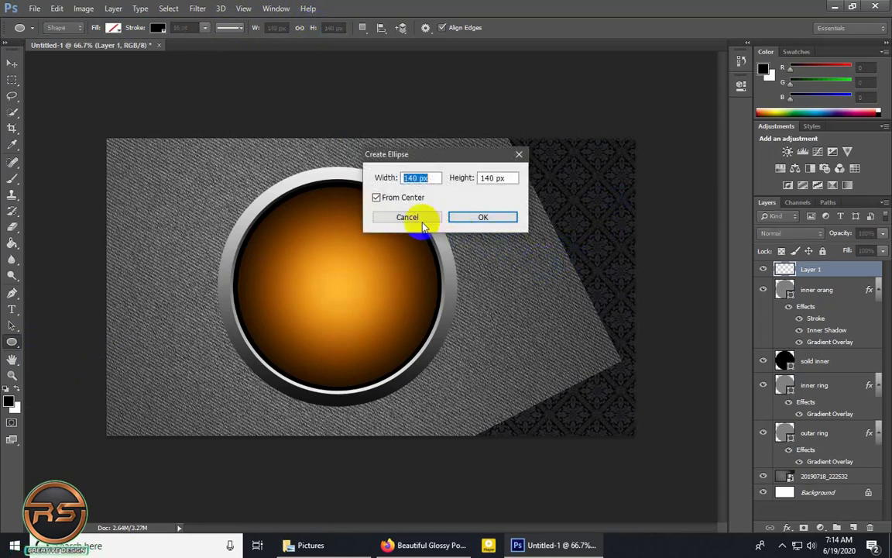
click(497, 218)
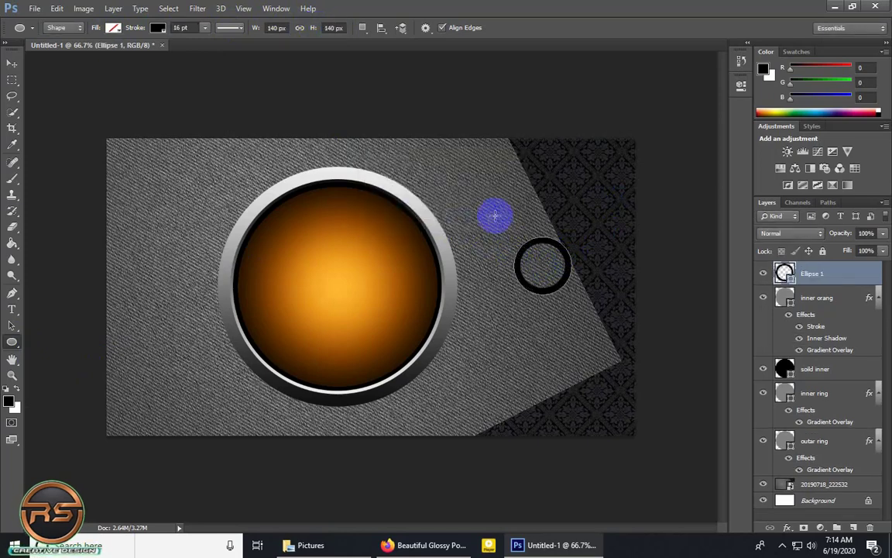
Shift the small black ring slightly toward the orange button and rename its layer power.
click(12, 63)
click(552, 252)
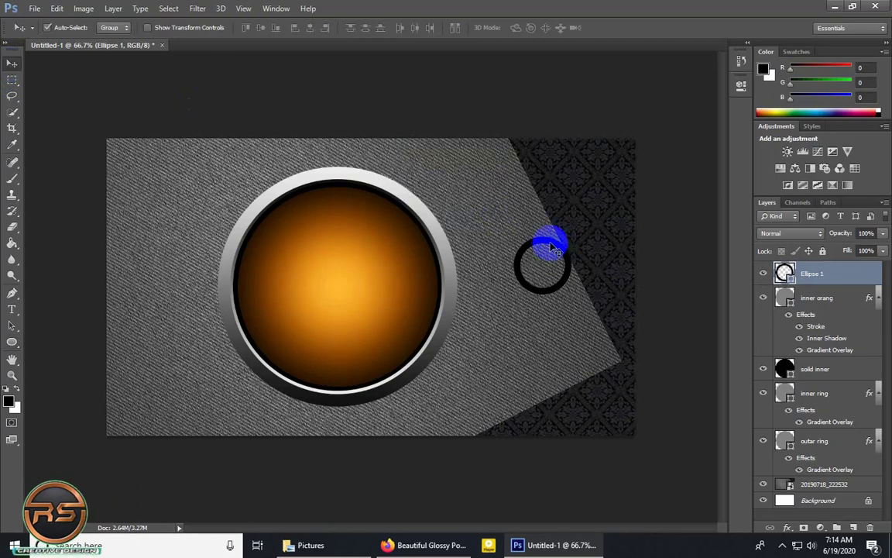
drag(551, 246, 539, 255)
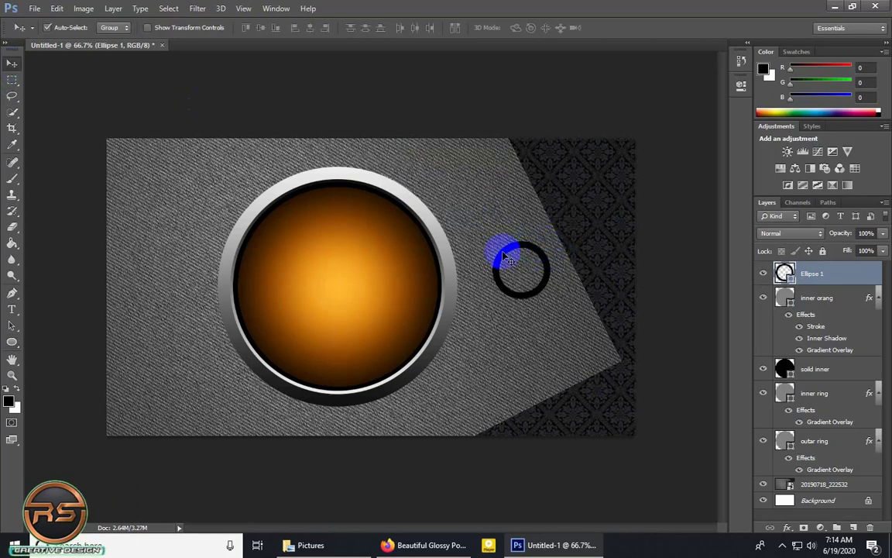
double_click(812, 275)
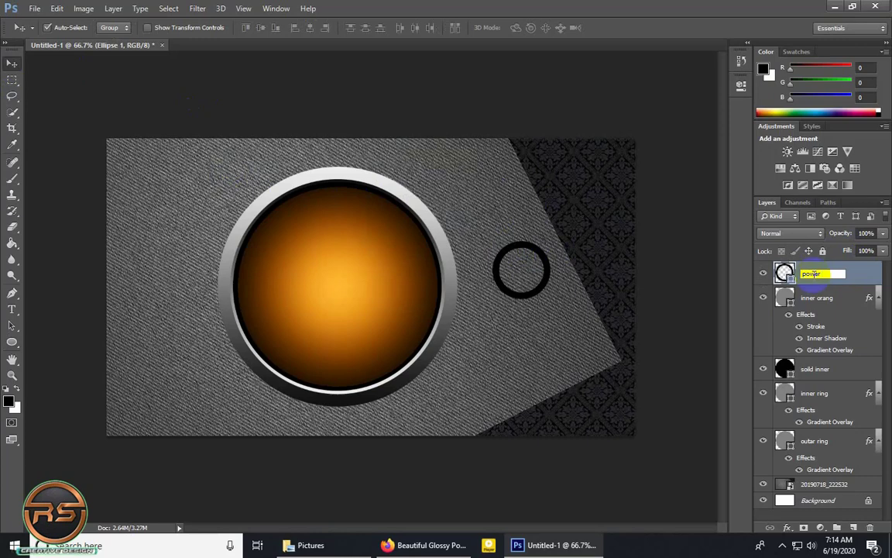
key(Return)
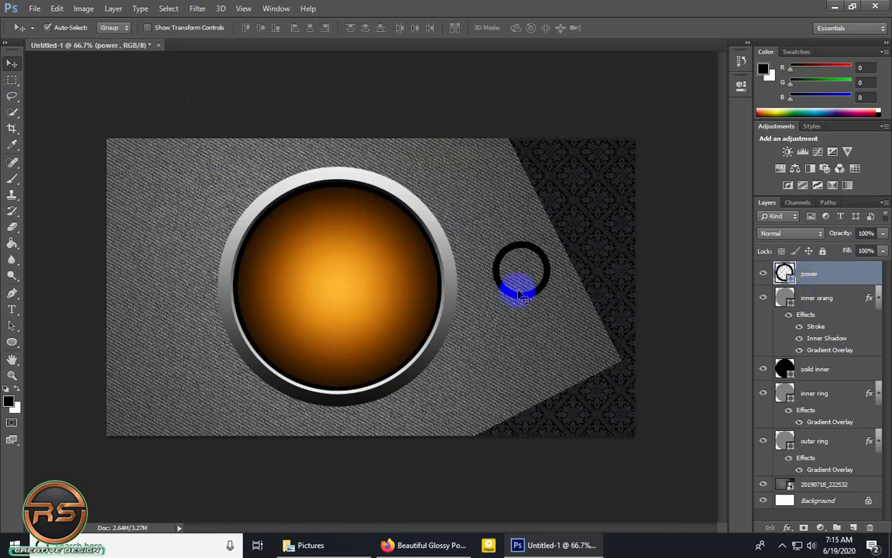
Cut a gap in the top of the black ring using a rectangular selection and an inverted layer mask.
right_click(17, 83)
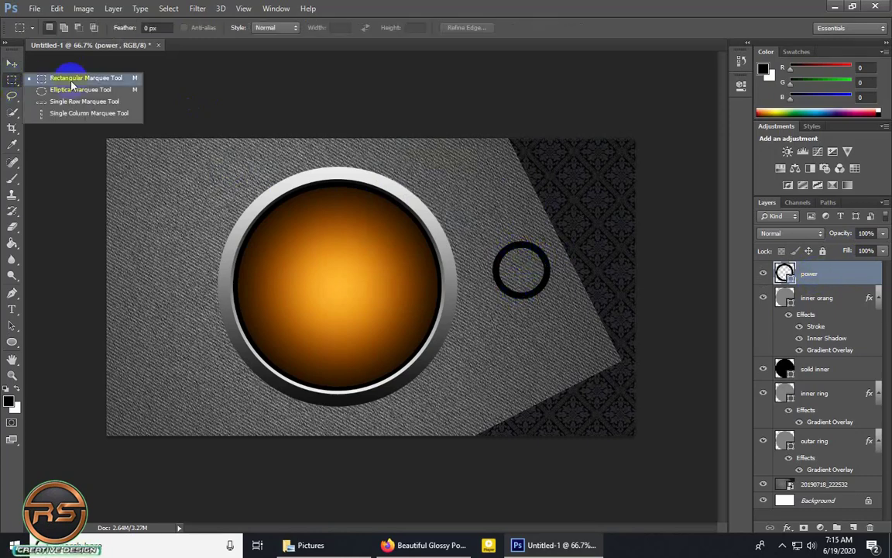
click(70, 74)
scroll(522, 242, up, 3)
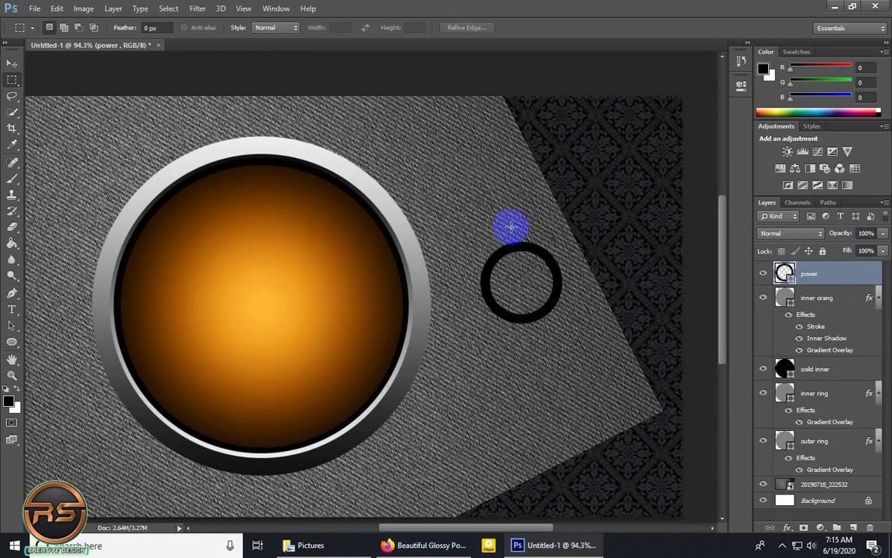
drag(506, 227, 540, 267)
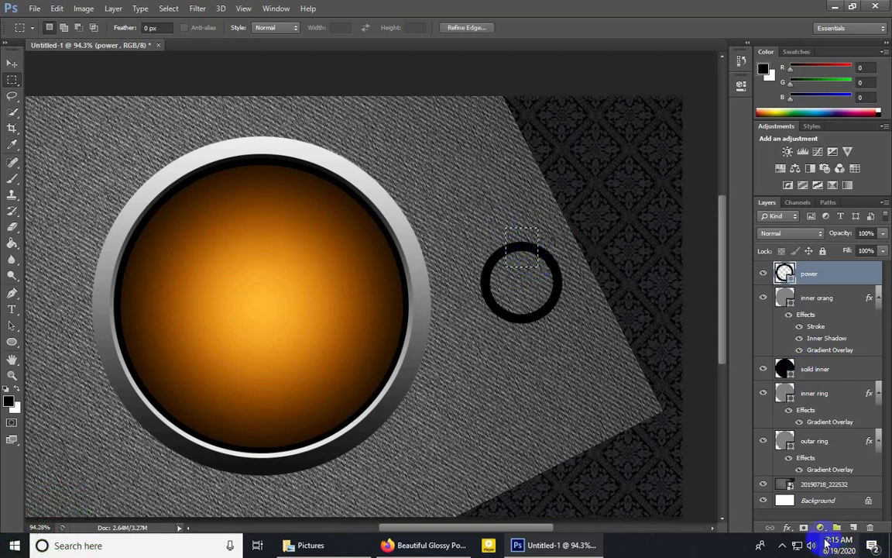
click(805, 527)
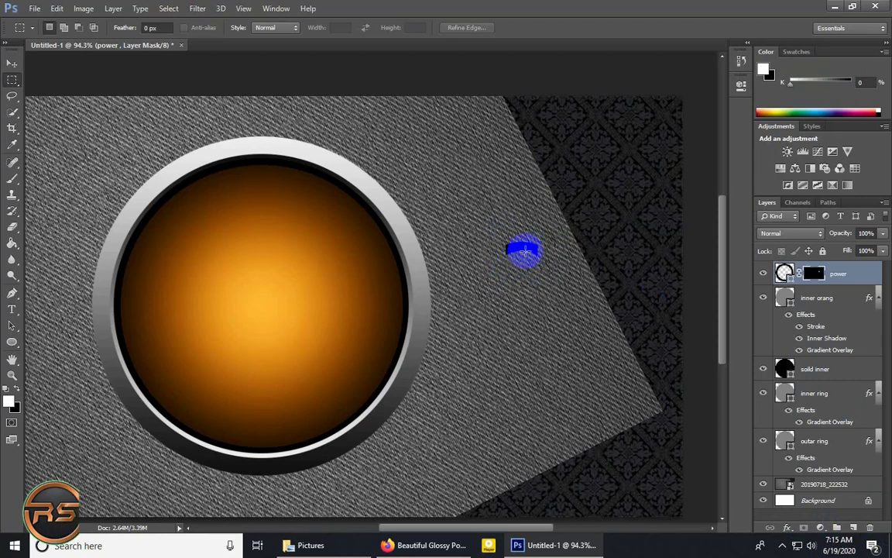
key(ctrl+i)
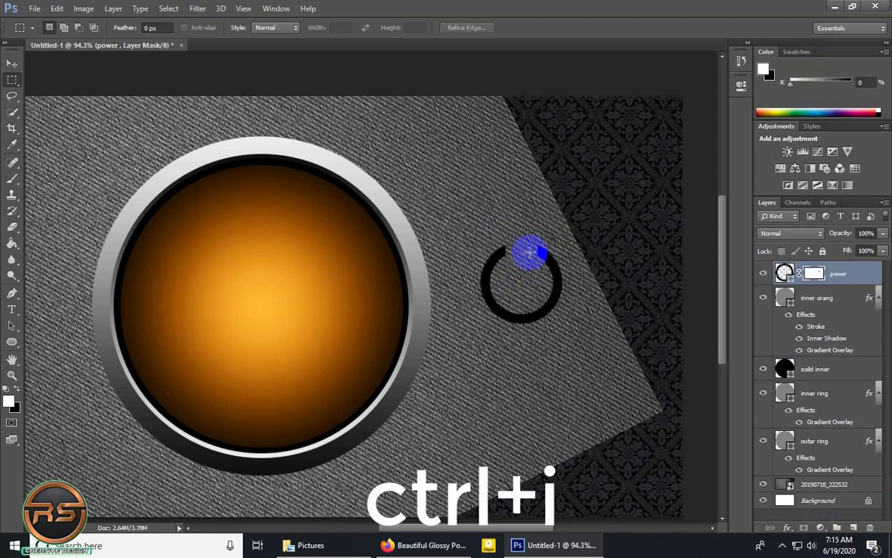
Draw a vertical black rectangle about 28 × 67 px centered in the gap of the ring.
click(12, 342)
click(72, 341)
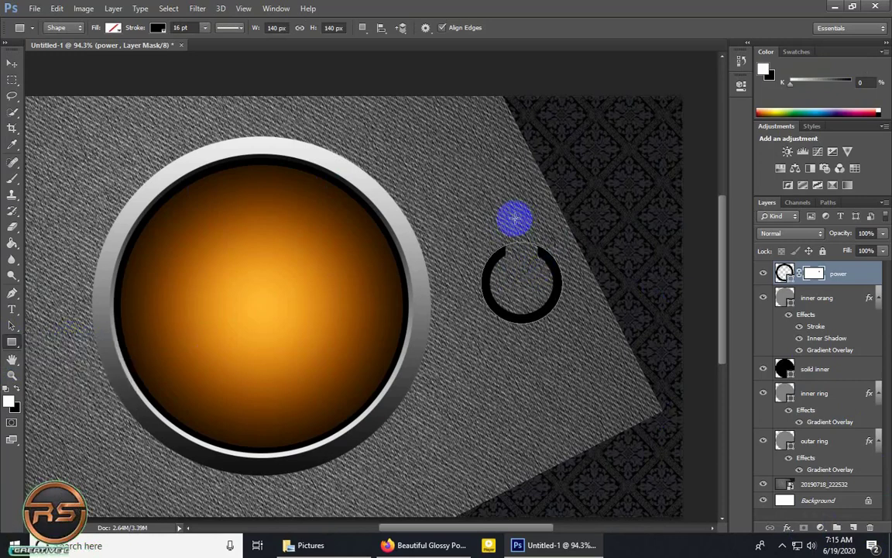
drag(515, 219, 532, 256)
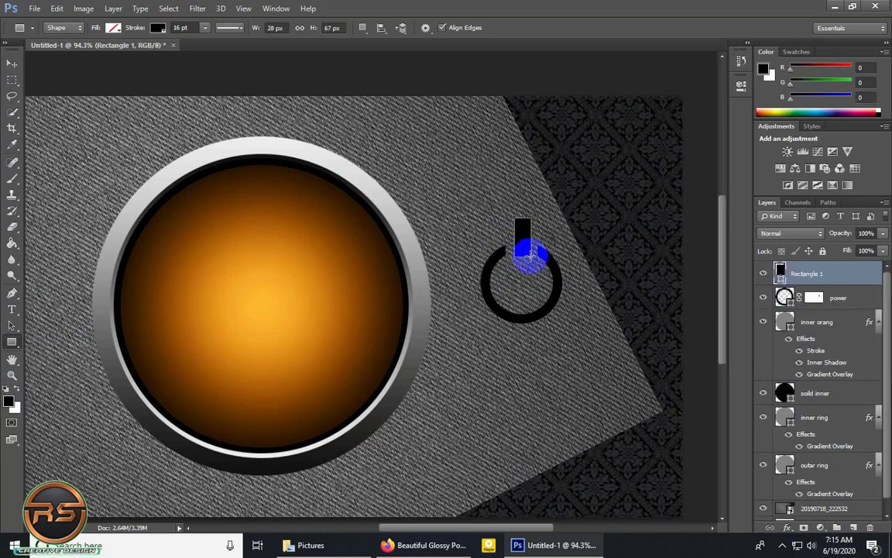
click(11, 68)
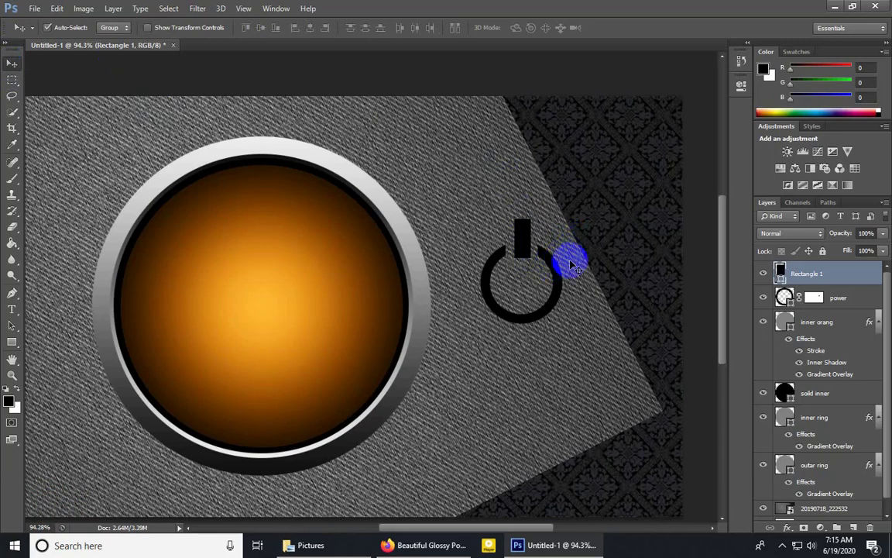
Rasterize the Rectangle 1 and power layers and group them together.
ctrl+click(837, 298)
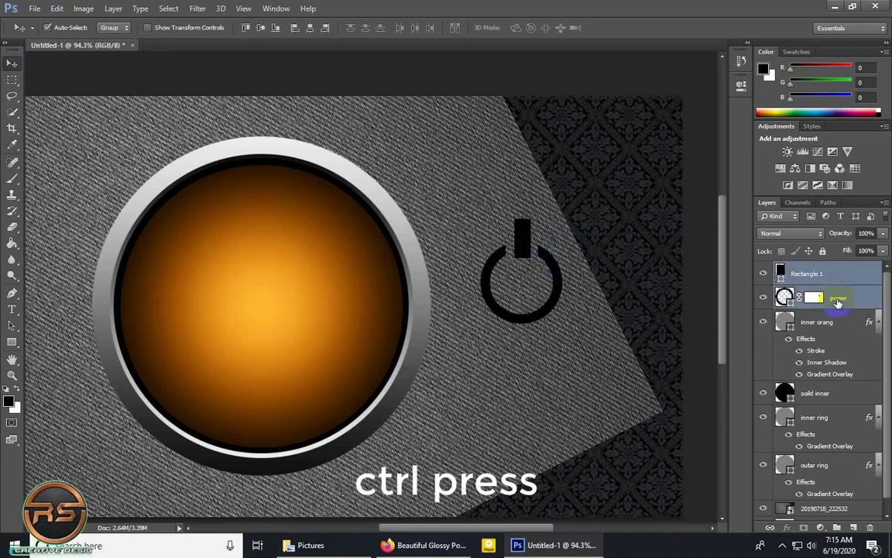
right_click(837, 300)
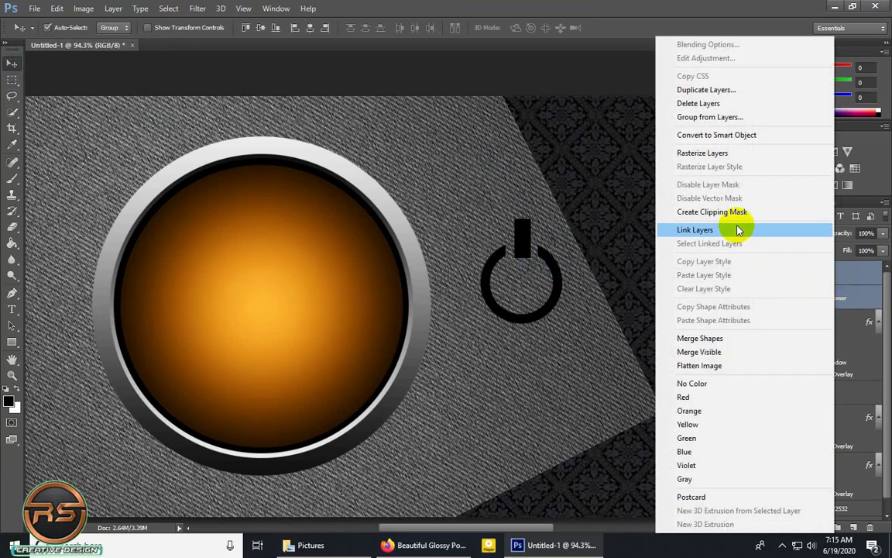
click(713, 155)
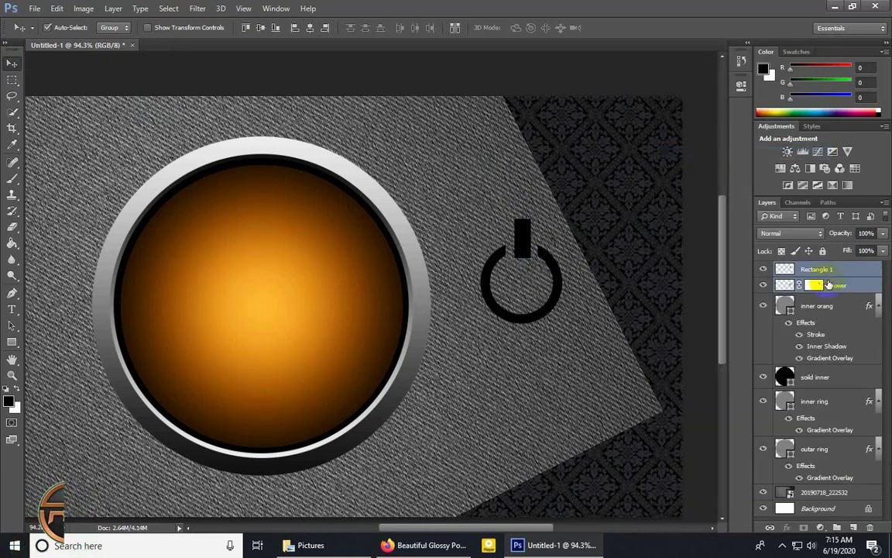
key(ctrl+g)
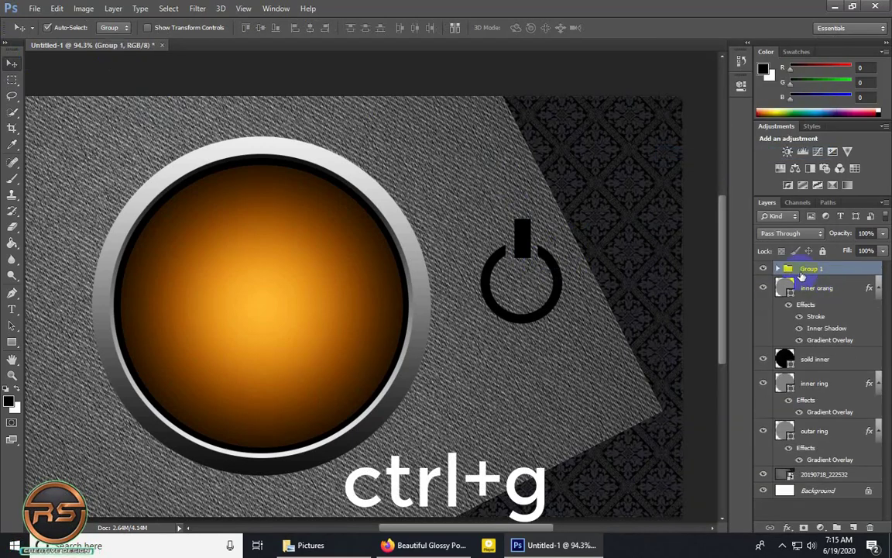
Center the power icon group on the orange circle and place it beneath the inner orang layer.
click(570, 276)
drag(561, 279, 299, 305)
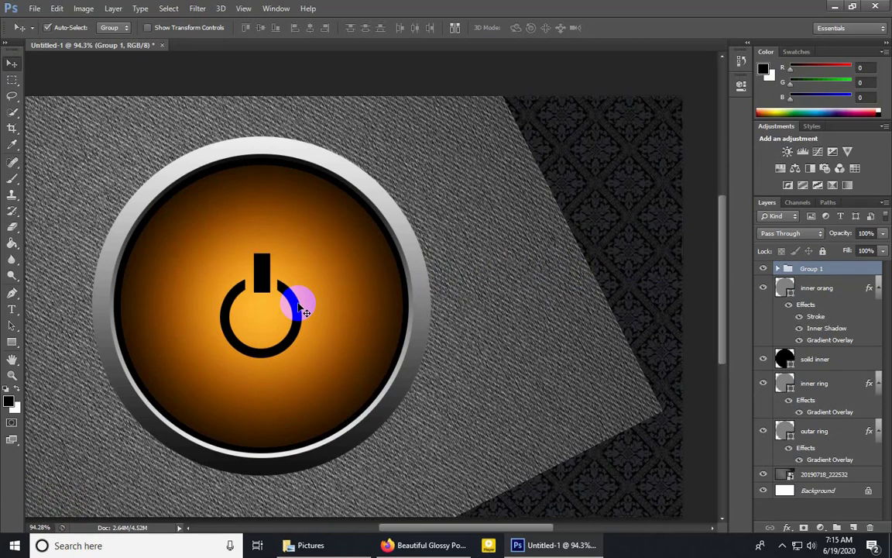
key(ctrl+minus)
key(ctrl+minus)
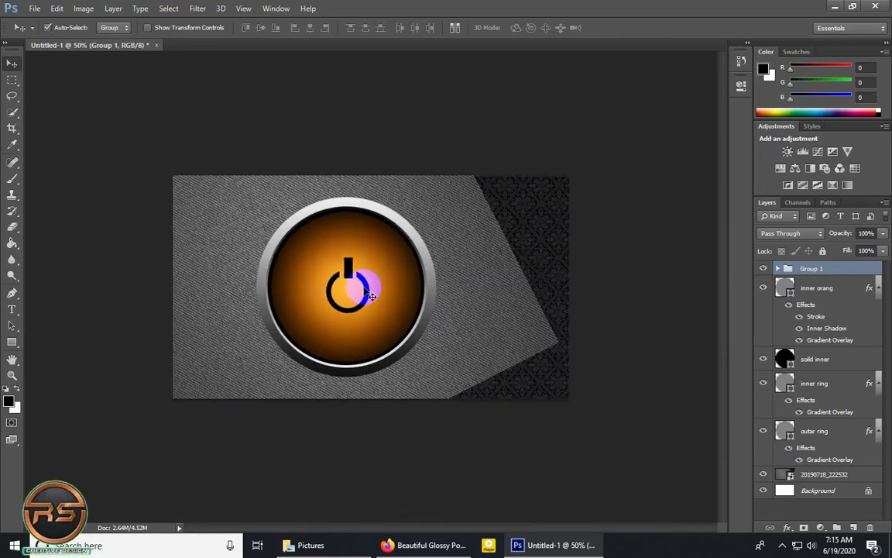
drag(364, 287, 363, 289)
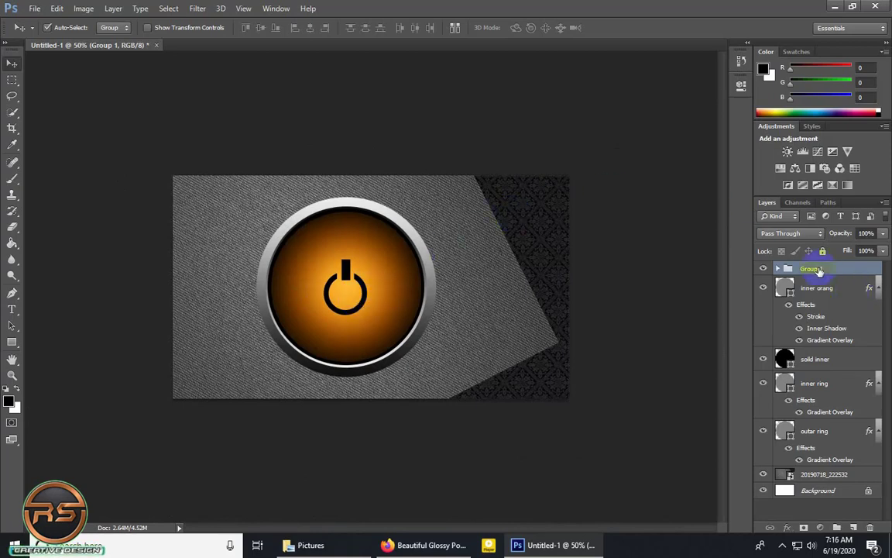
drag(818, 270, 783, 341)
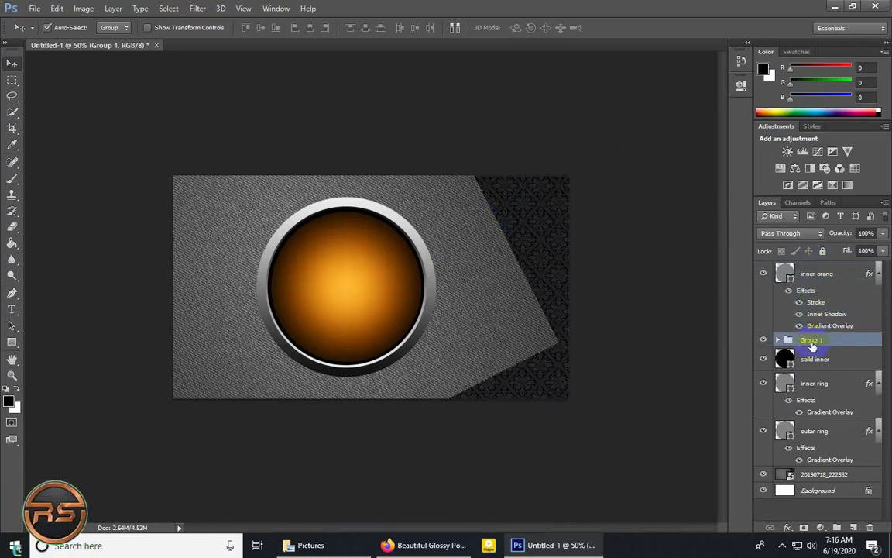
Add a new layer above inner orang and name it cut.
click(810, 276)
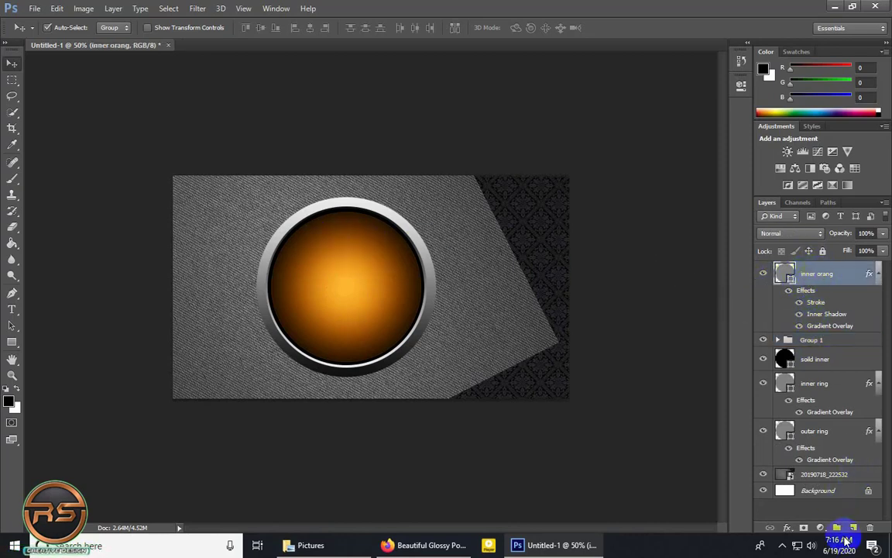
click(854, 527)
double_click(811, 269)
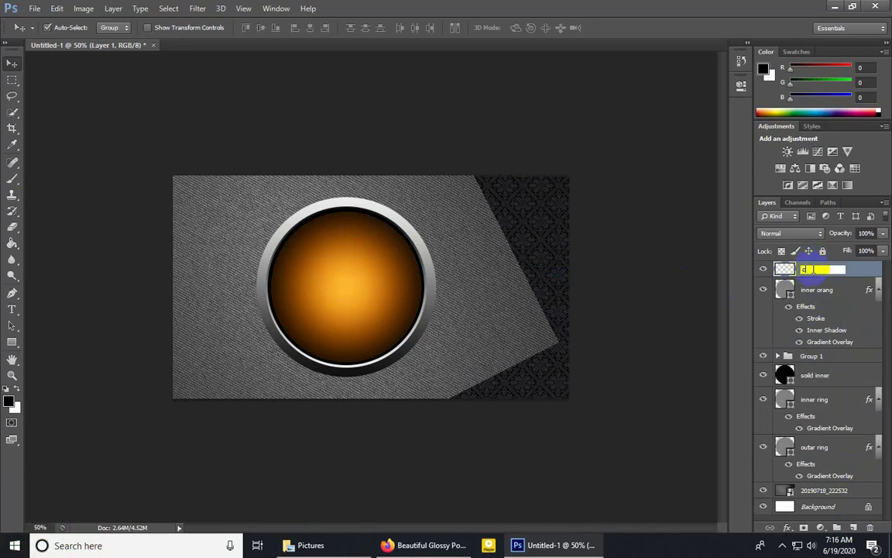
text(cut)
key(Return)
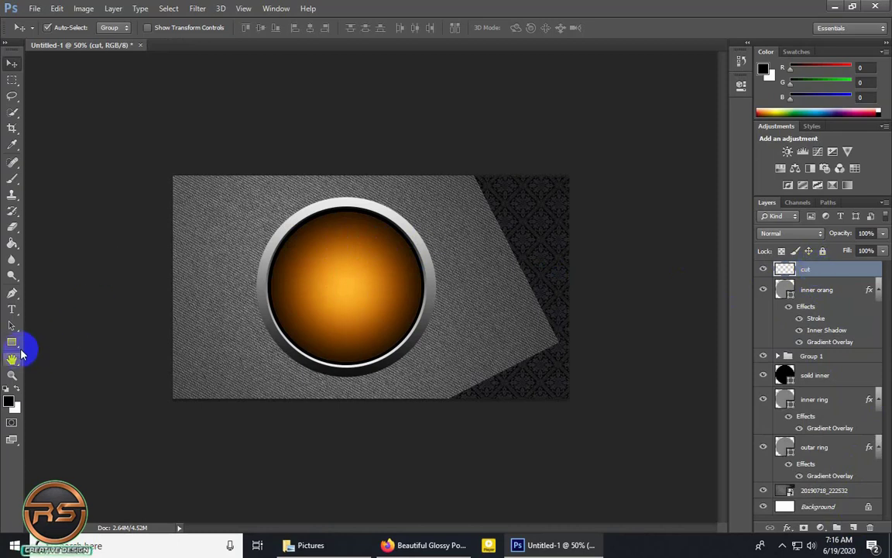
Draw a wide flat ellipse about 960 × 108 px across the middle of the button, with gray fill and no stroke.
click(14, 341)
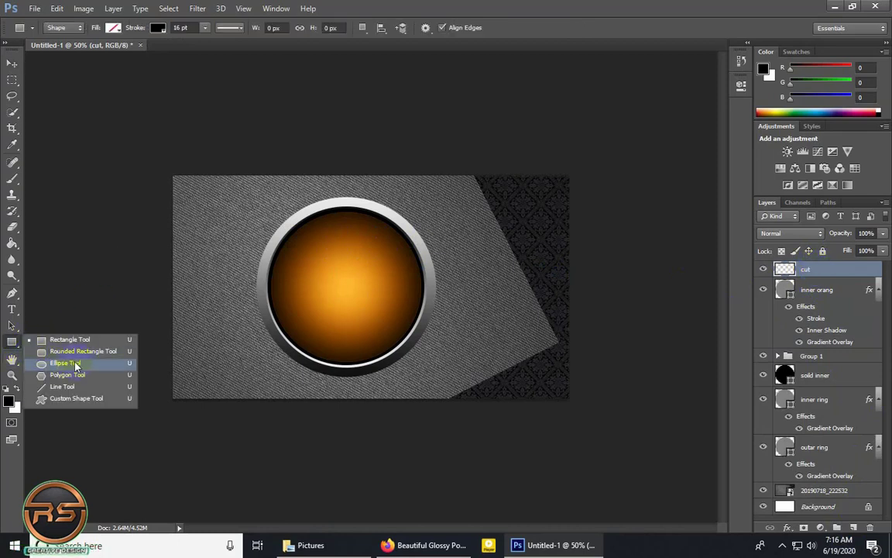
click(65, 363)
drag(339, 289, 491, 304)
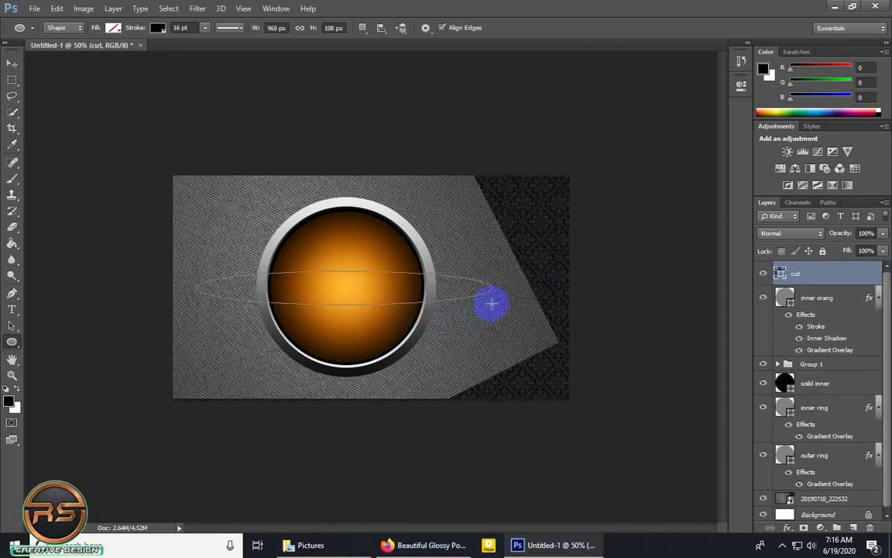
click(114, 28)
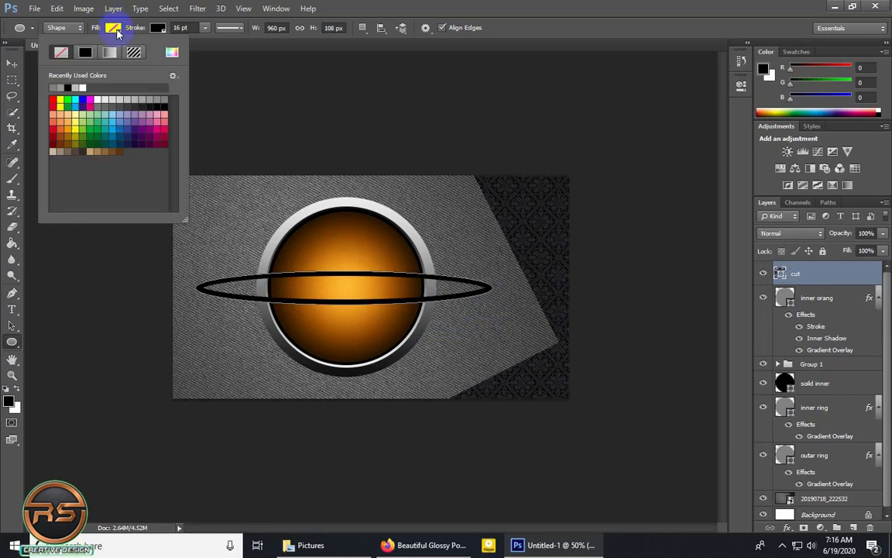
click(163, 101)
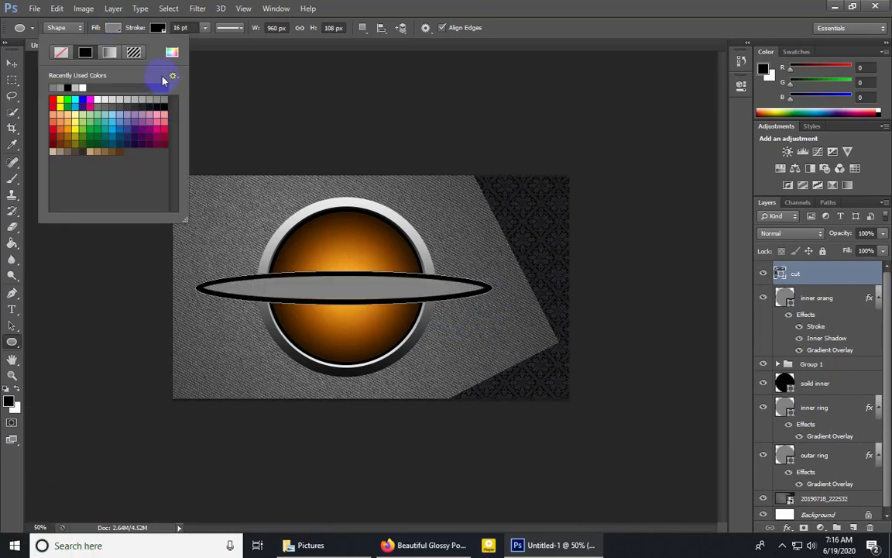
click(158, 29)
click(108, 53)
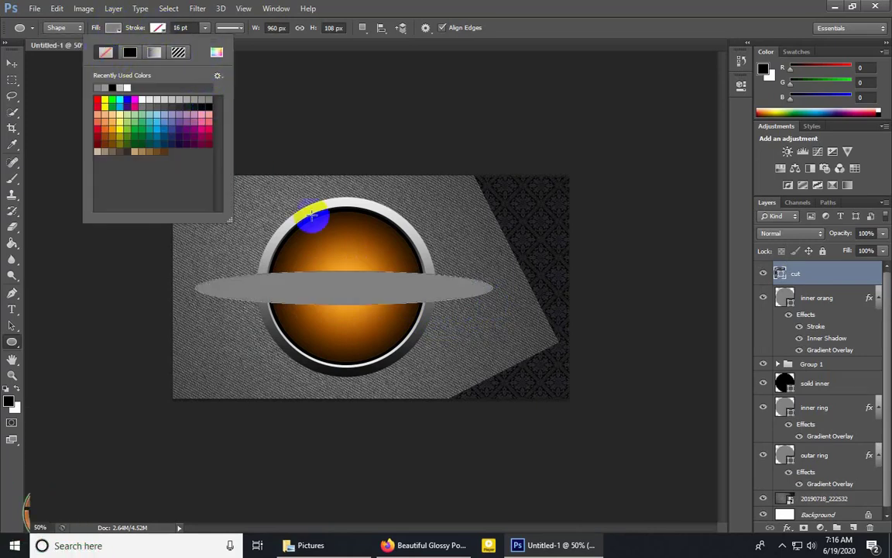
Move the ellipse down and stretch its height to about 337% so it covers the lower half of the button.
click(15, 64)
drag(367, 300, 372, 312)
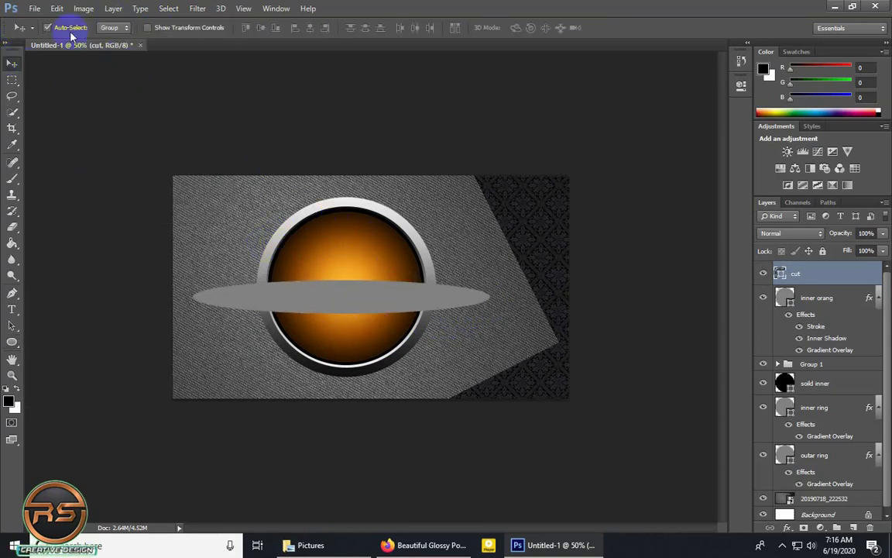
click(57, 9)
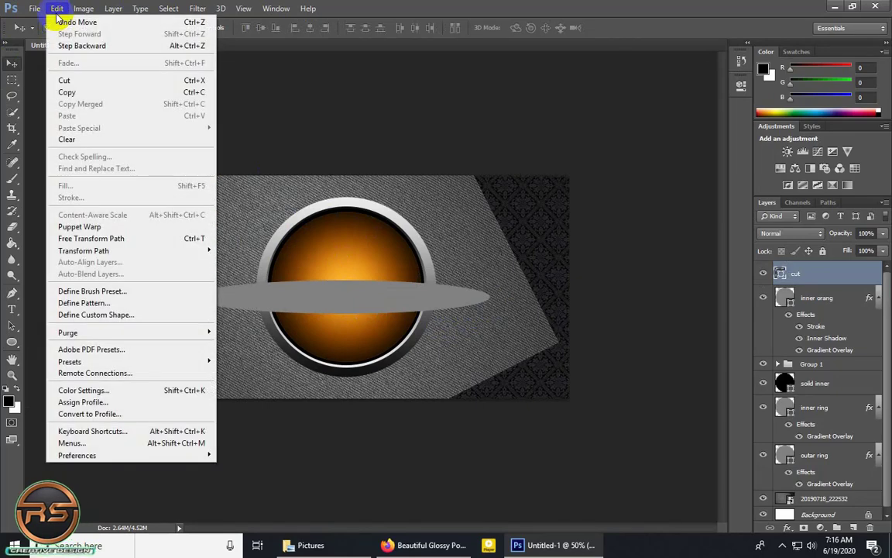
click(133, 241)
drag(343, 316, 347, 392)
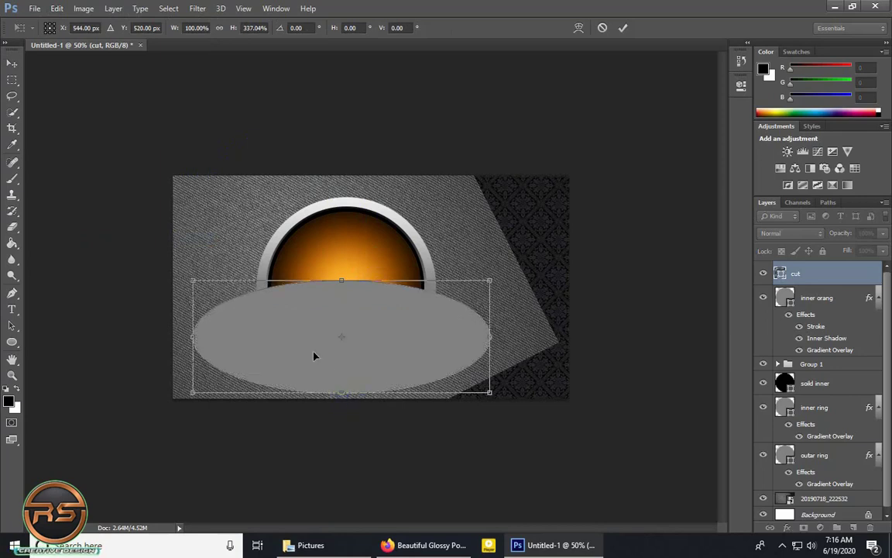
drag(361, 323, 361, 315)
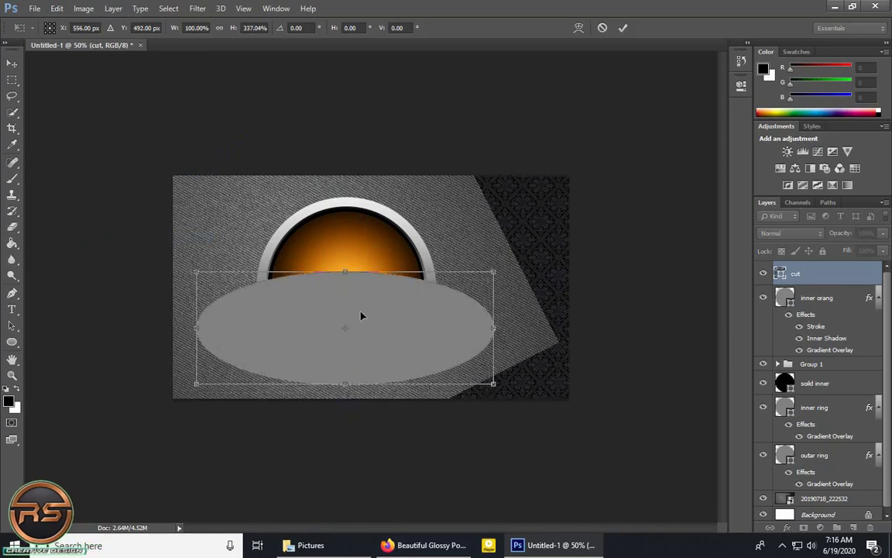
click(622, 28)
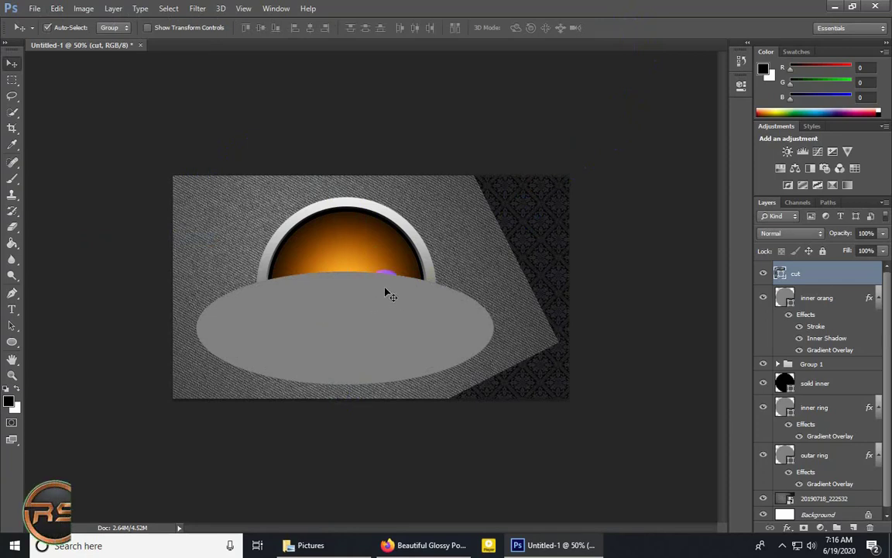
Subtract the ellipse from the inner orang shape and lower the resulting cut layer's opacity to 12%.
ctrl+click(819, 302)
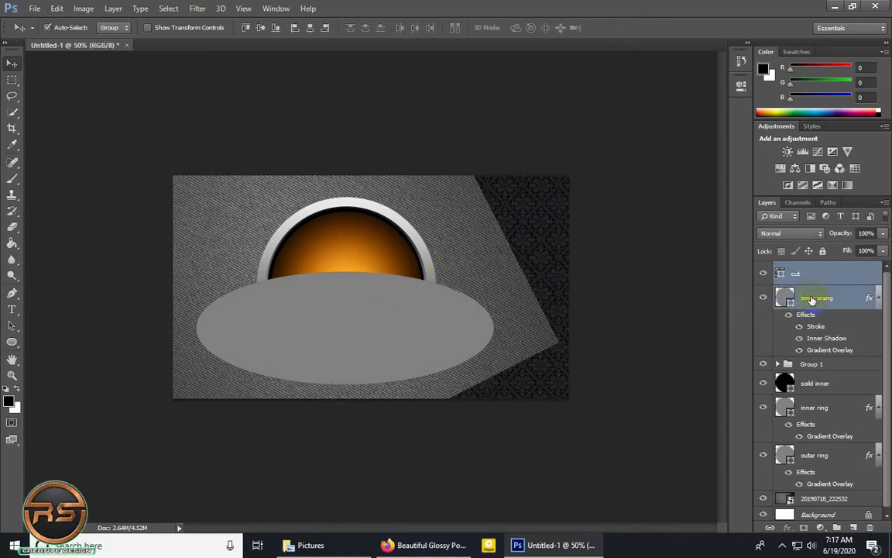
click(118, 10)
mouse_move(170, 310)
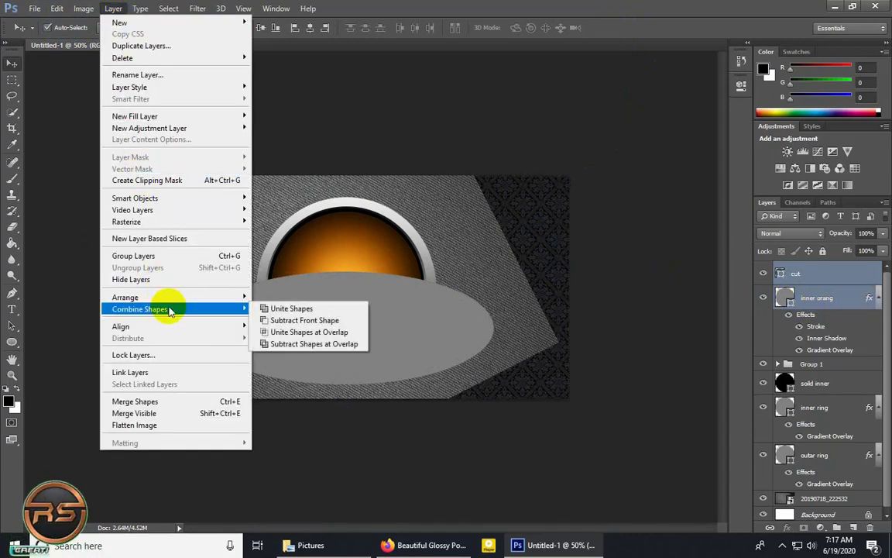
click(306, 320)
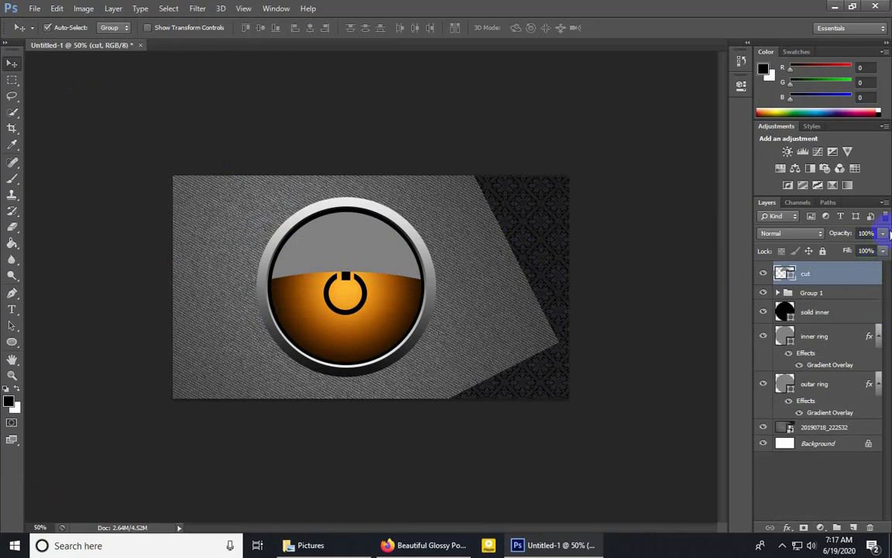
click(885, 234)
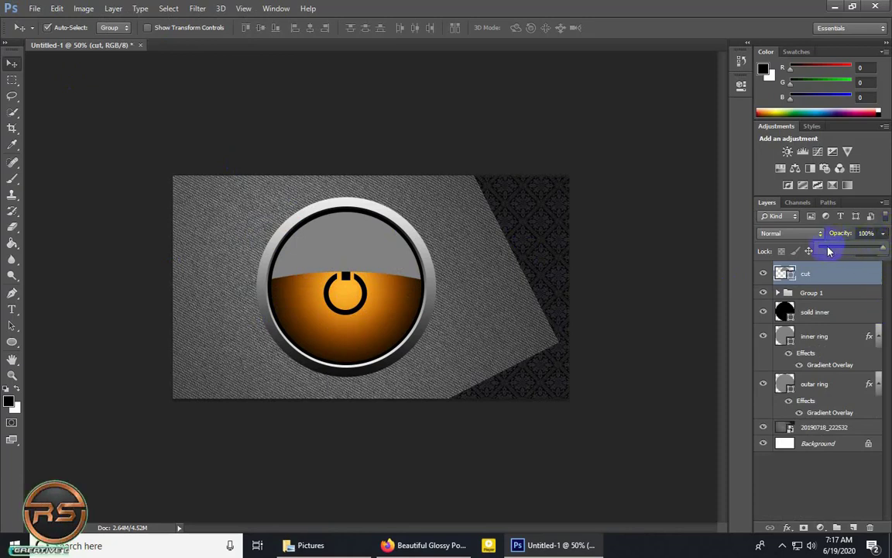
drag(828, 250, 830, 250)
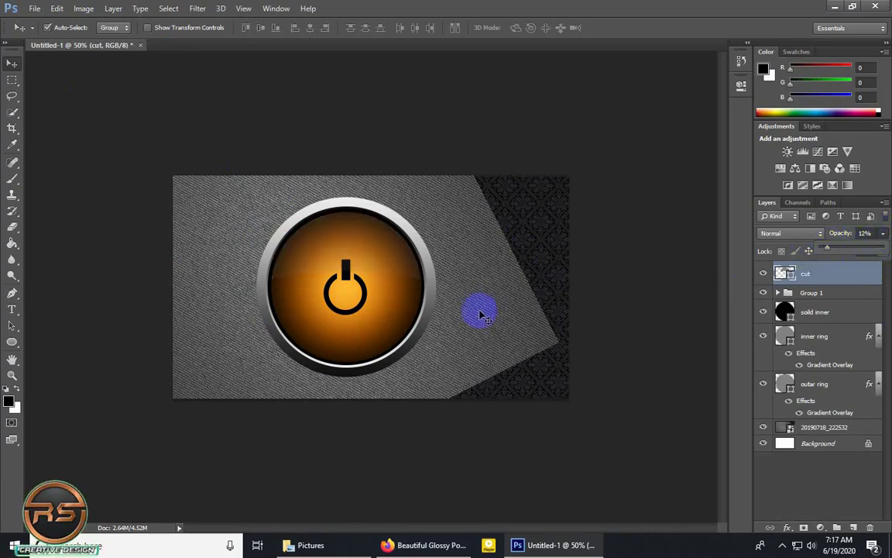
Expand Group 1 and merge the Rectangle 1 and power layers into one layer.
click(319, 259)
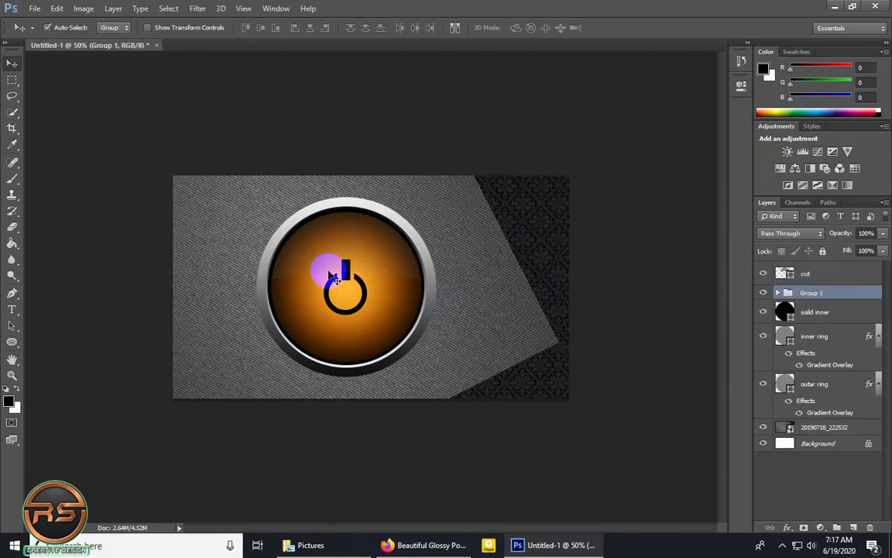
click(777, 292)
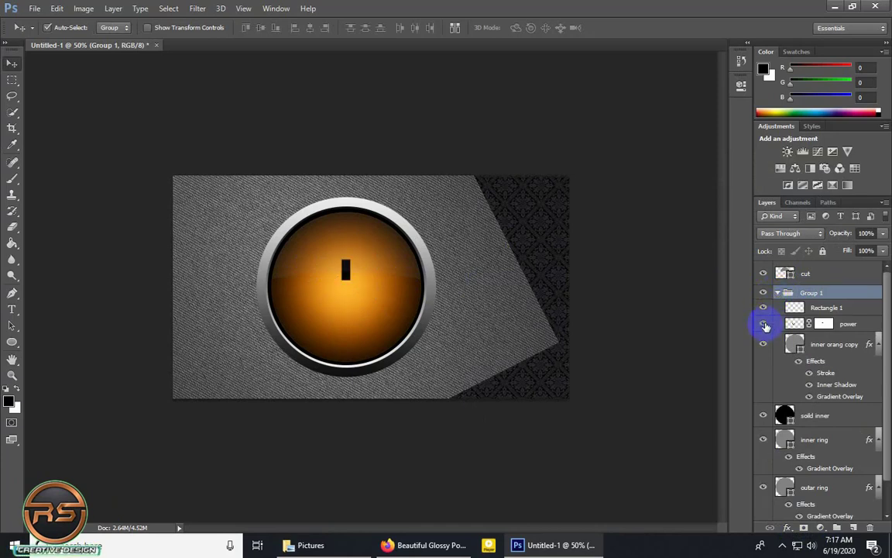
click(763, 324)
click(844, 324)
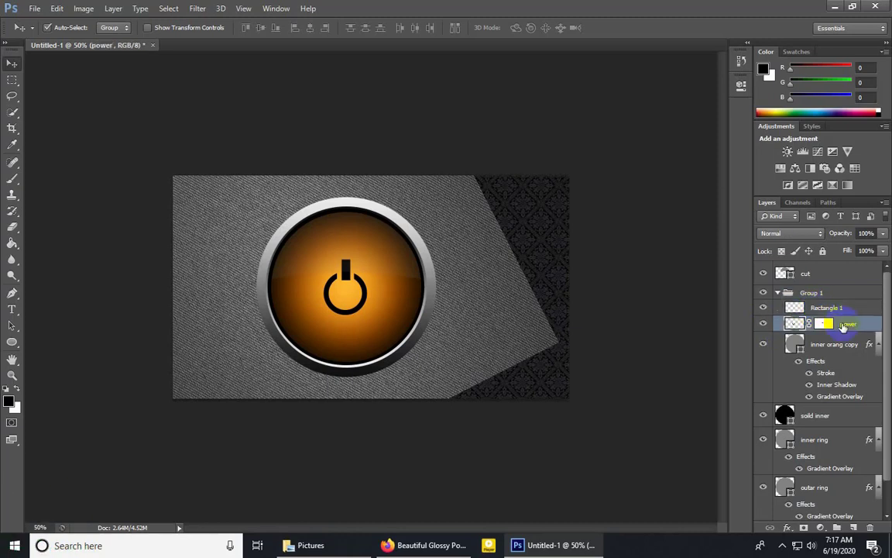
shift+click(843, 309)
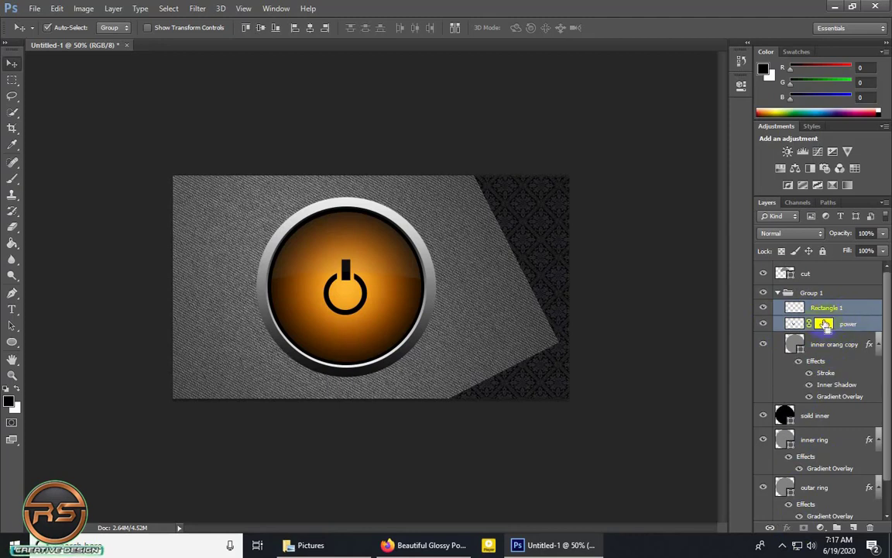
key(ctrl+e)
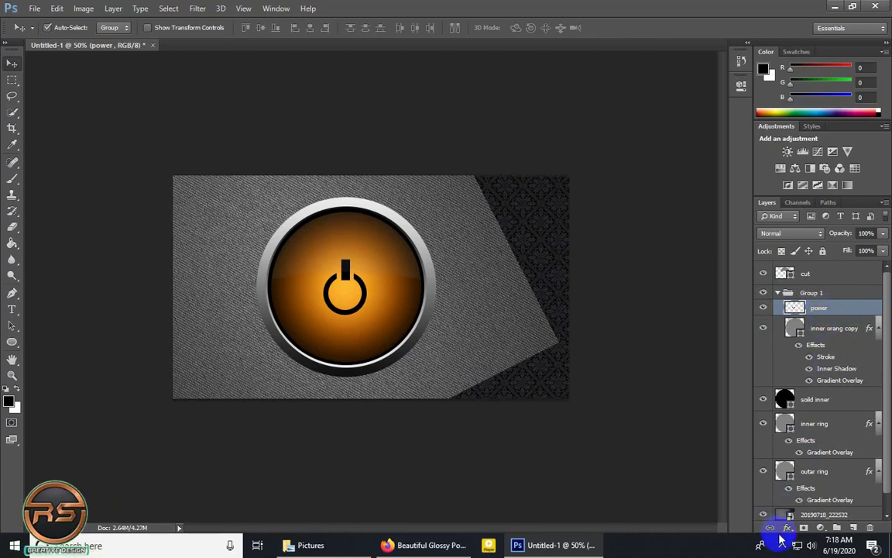
Add an Inner Glow to the power layer with bright green color #10e915 and a size of 10 px.
click(788, 528)
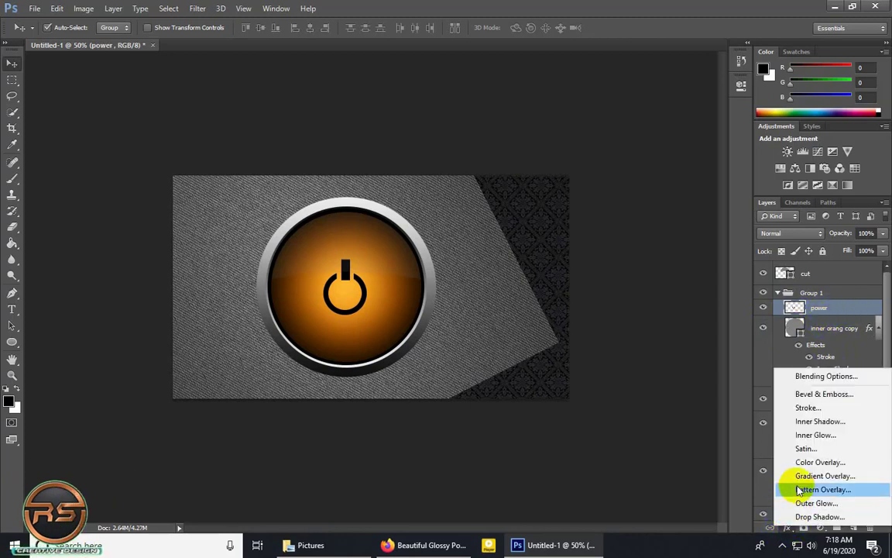
click(810, 436)
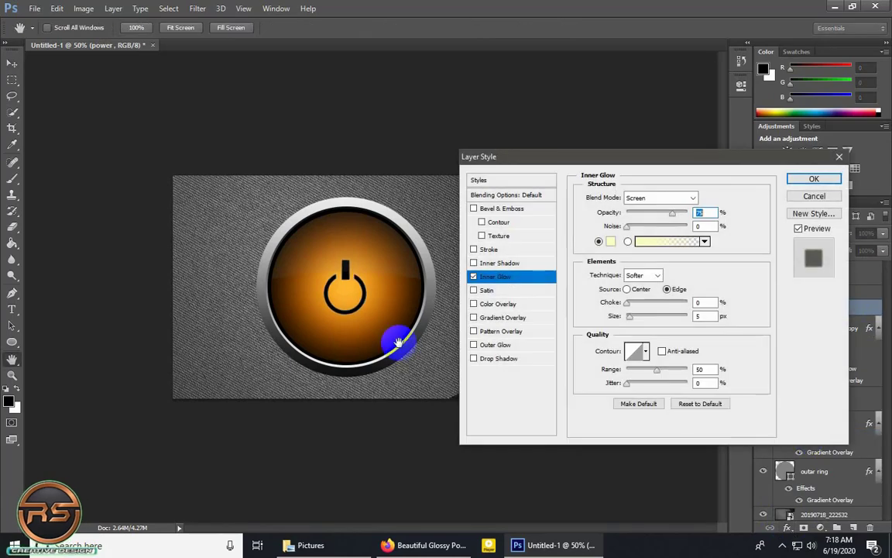
click(611, 242)
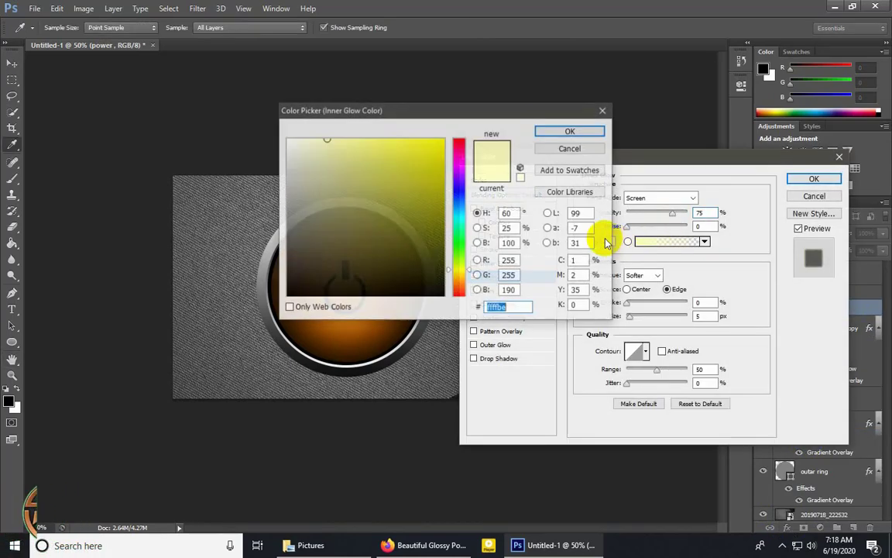
click(449, 243)
click(427, 158)
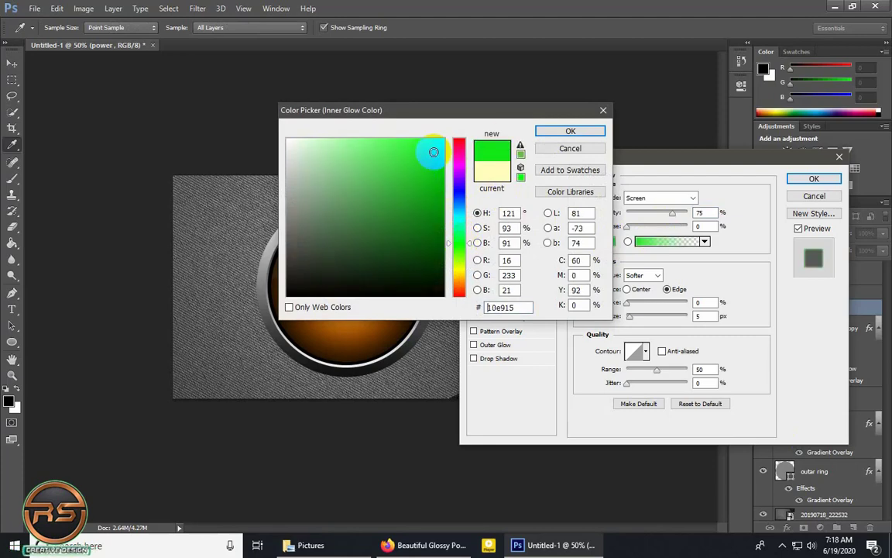
click(556, 132)
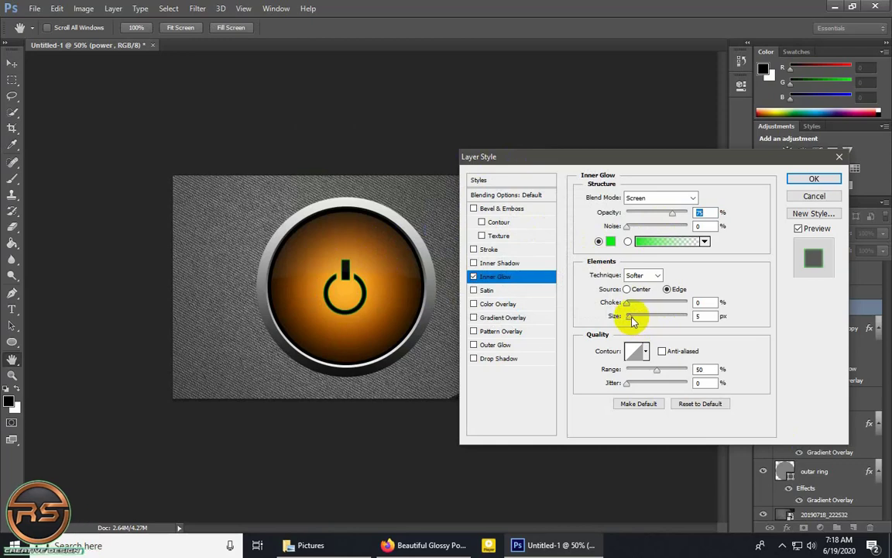
drag(632, 317, 633, 318)
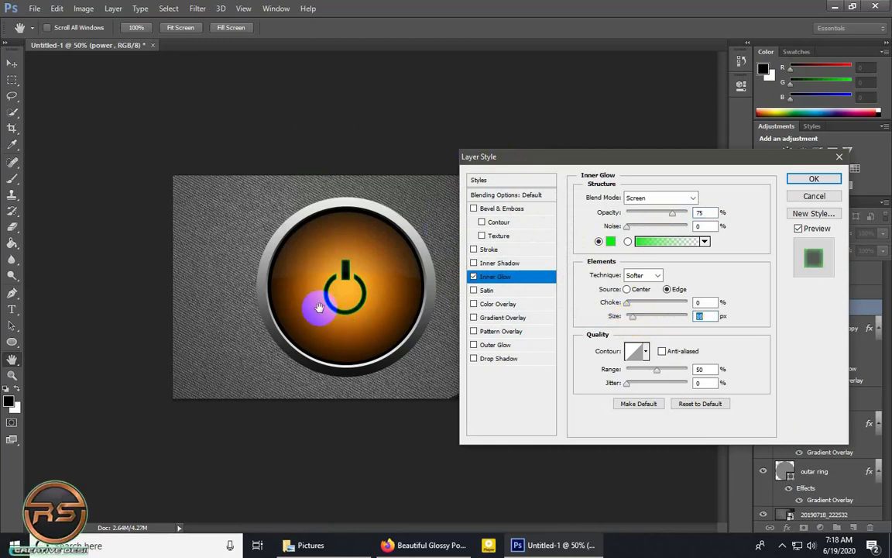
click(815, 180)
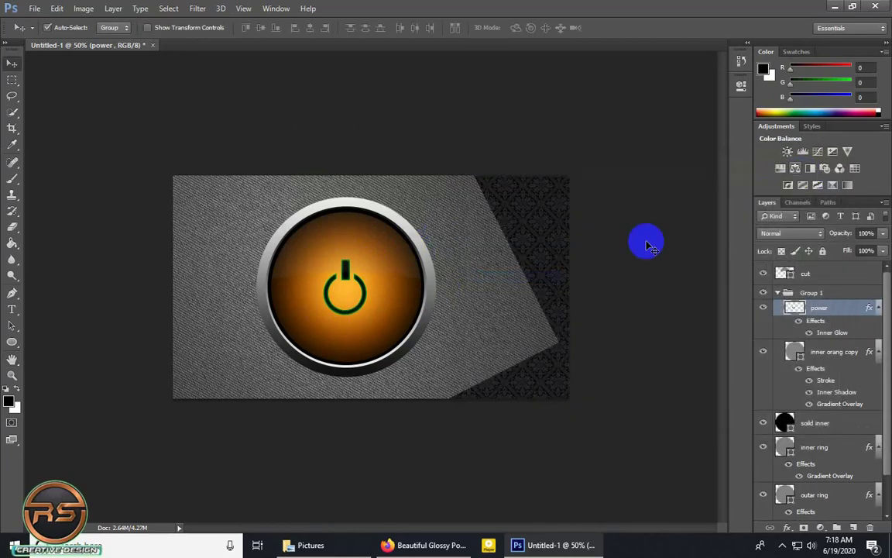